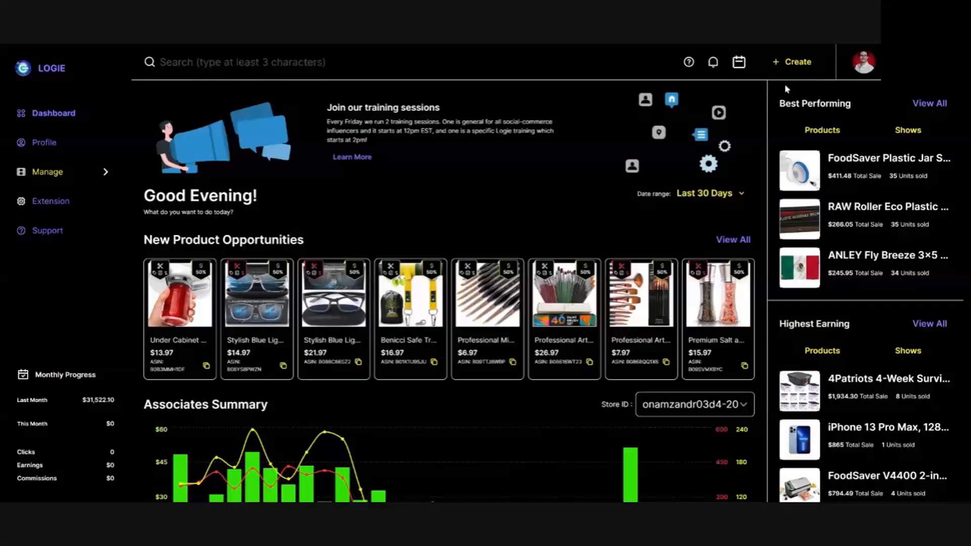
Start creating new content of the Shoppable Video type.
click(802, 62)
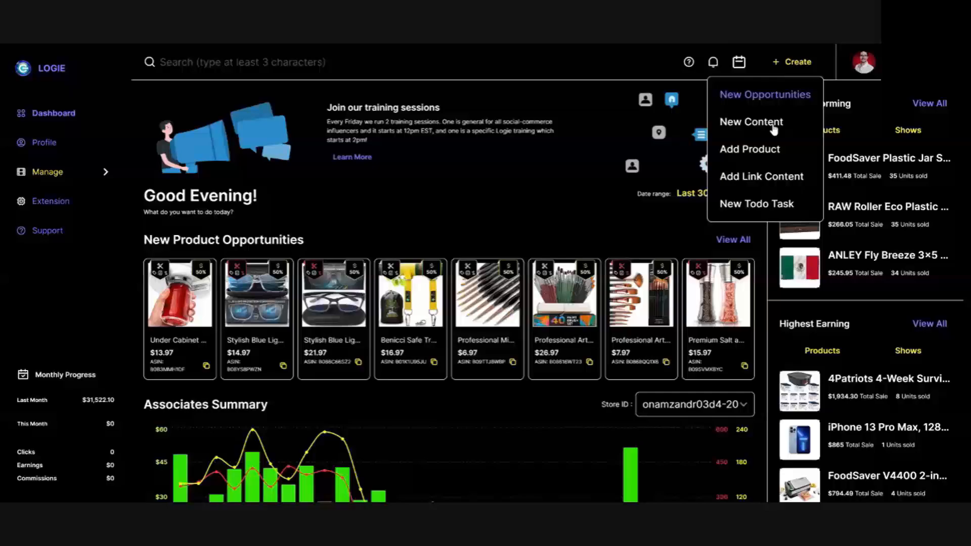
click(751, 122)
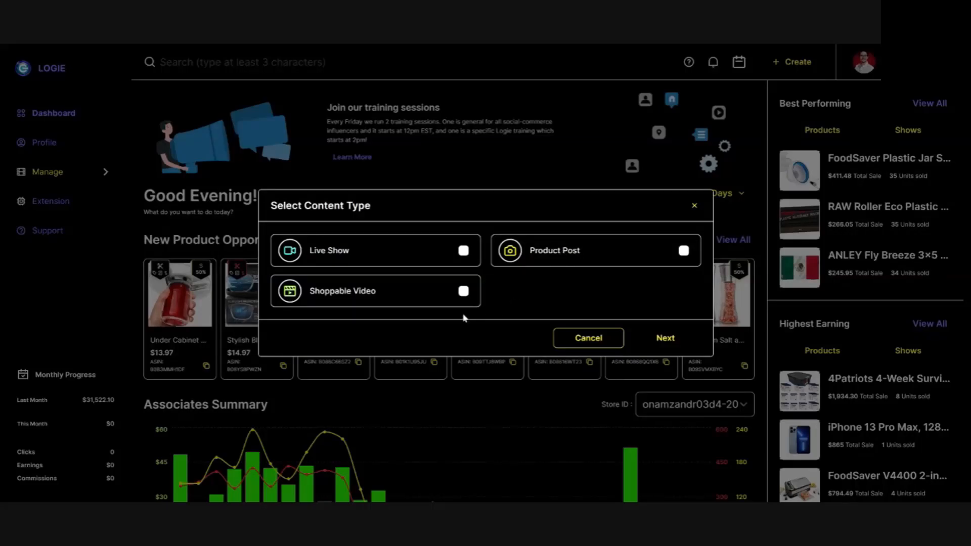
click(464, 294)
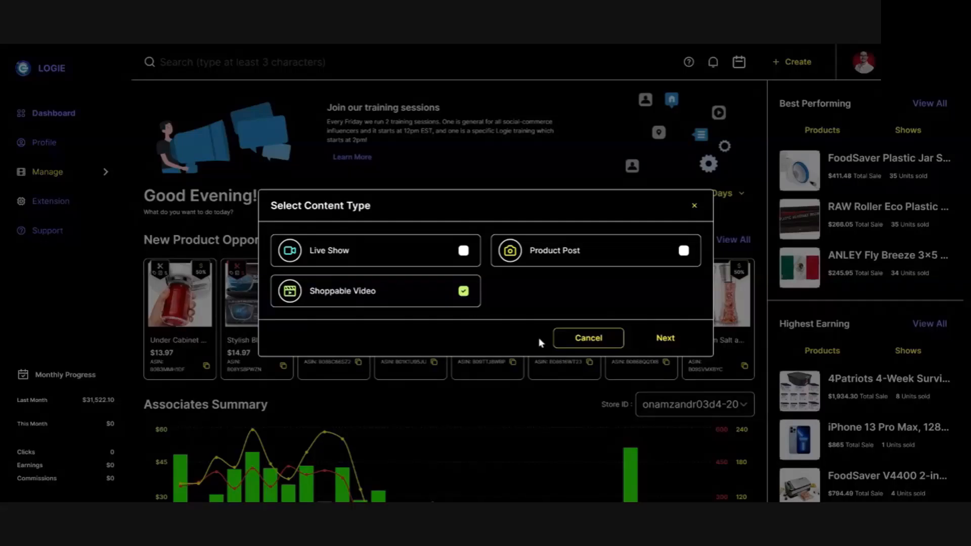
click(667, 338)
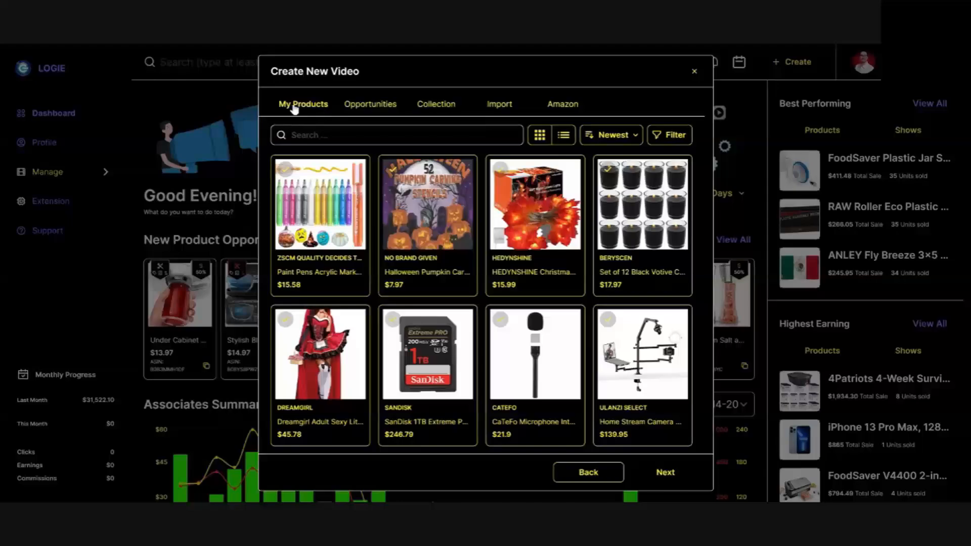
Search your own products for "WARRIOR" and choose Warriors: Navajo Code Talkers as the video's product.
click(303, 135)
text(WARRIOR)
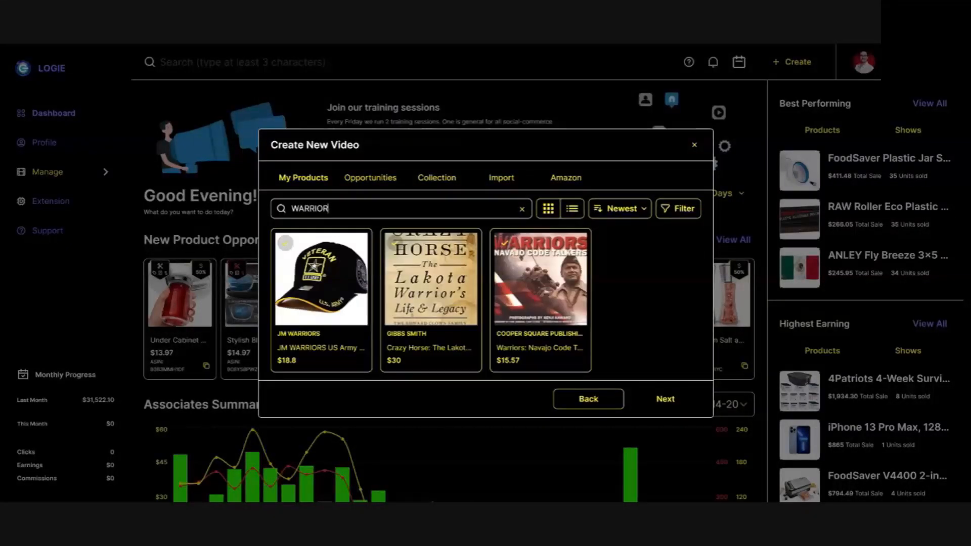
click(552, 311)
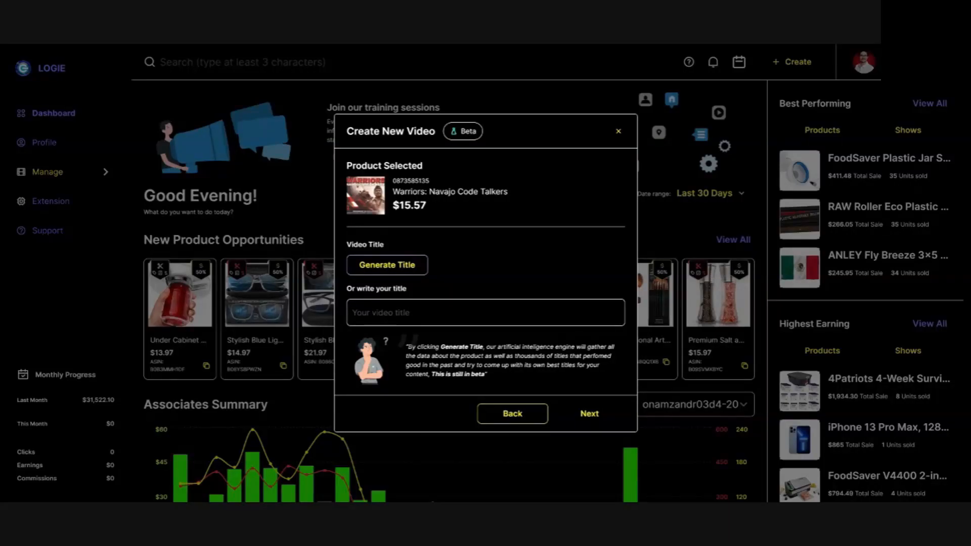
Give the video the generated title "Unlock the Untold Heroism: Warriors: Navajo Code Talkers - A gripping tale of bravery and sacrifice!" and accept the generated description.
click(403, 268)
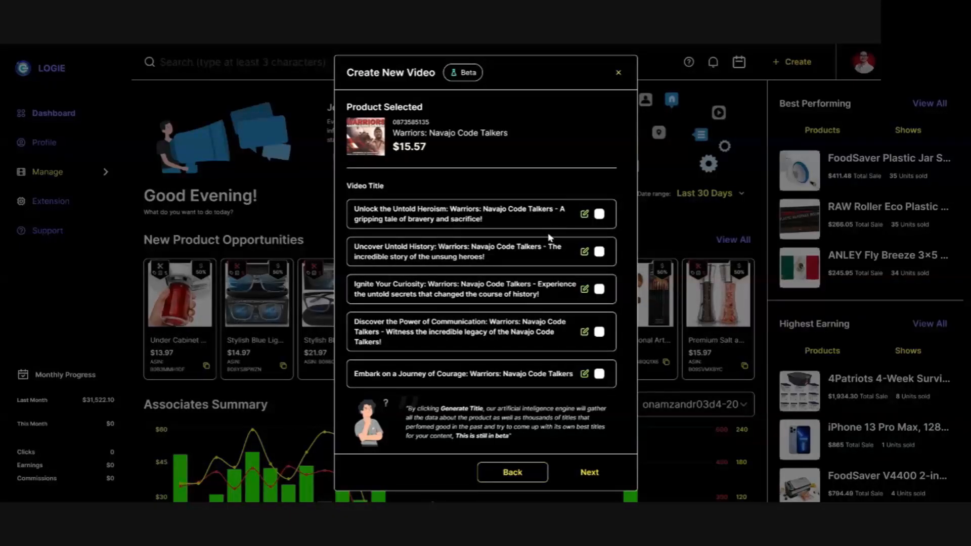
click(599, 213)
click(590, 472)
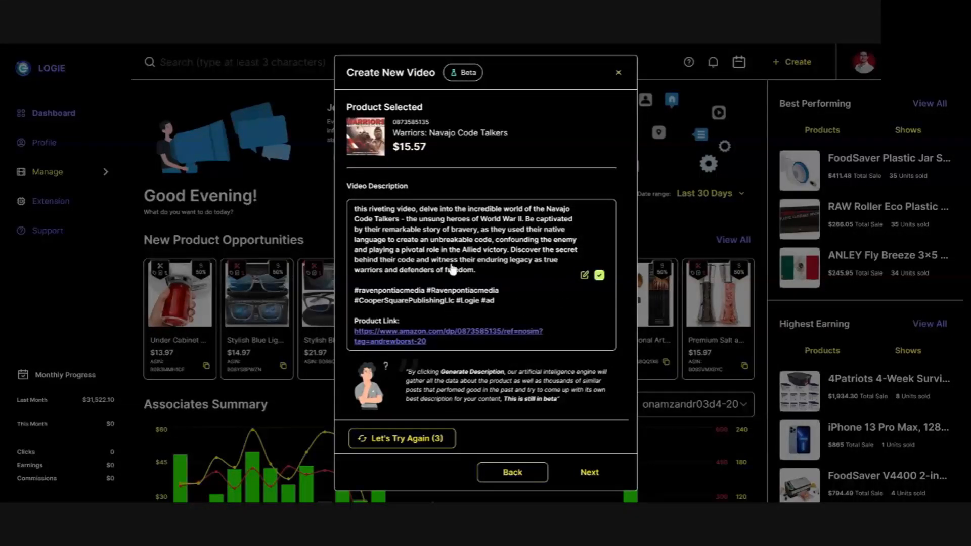
click(589, 473)
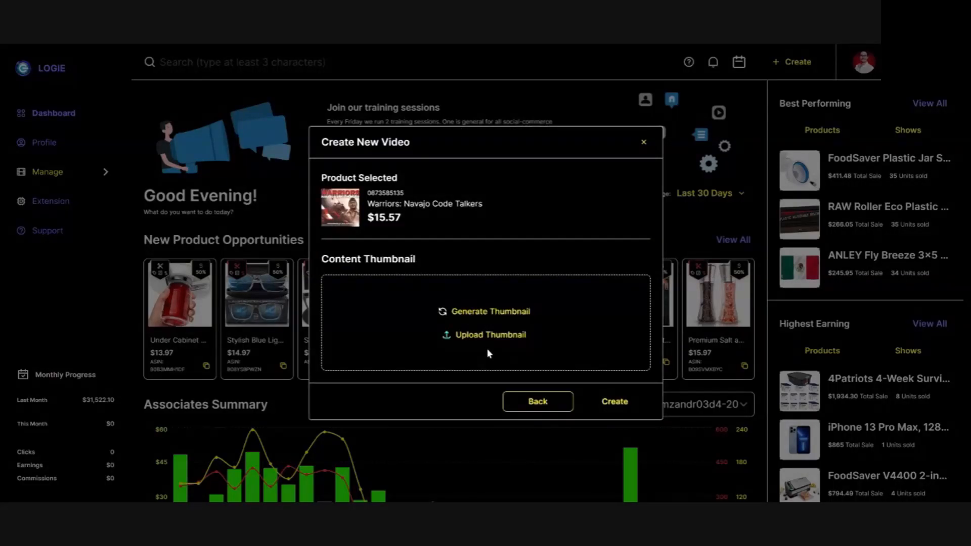
Begin generating a content thumbnail and change its template to the 16:9 ratio Media - General 6 design.
click(478, 314)
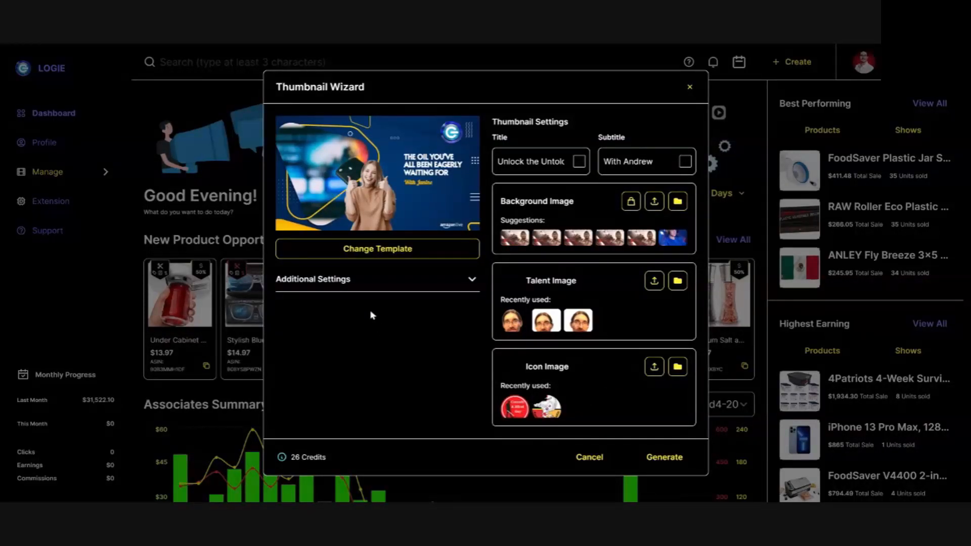
click(377, 259)
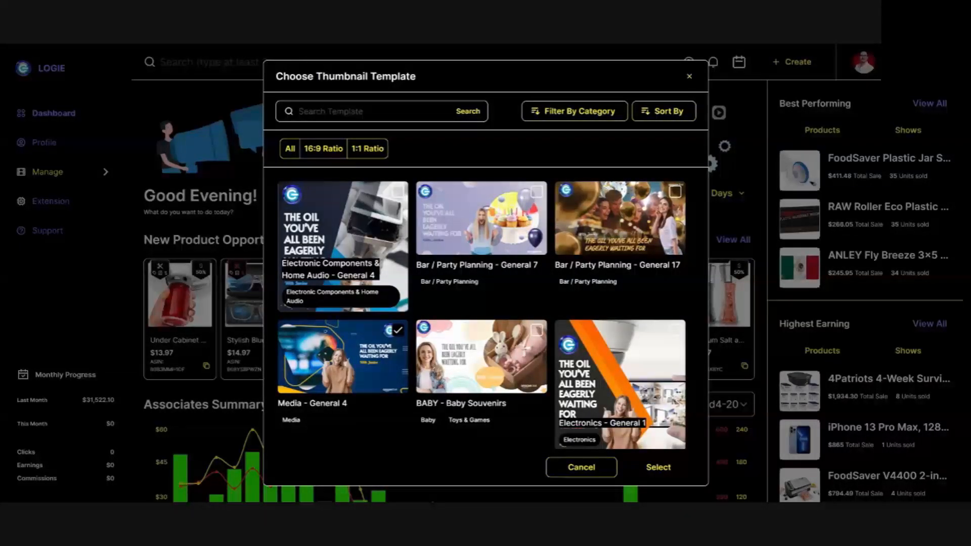
click(322, 152)
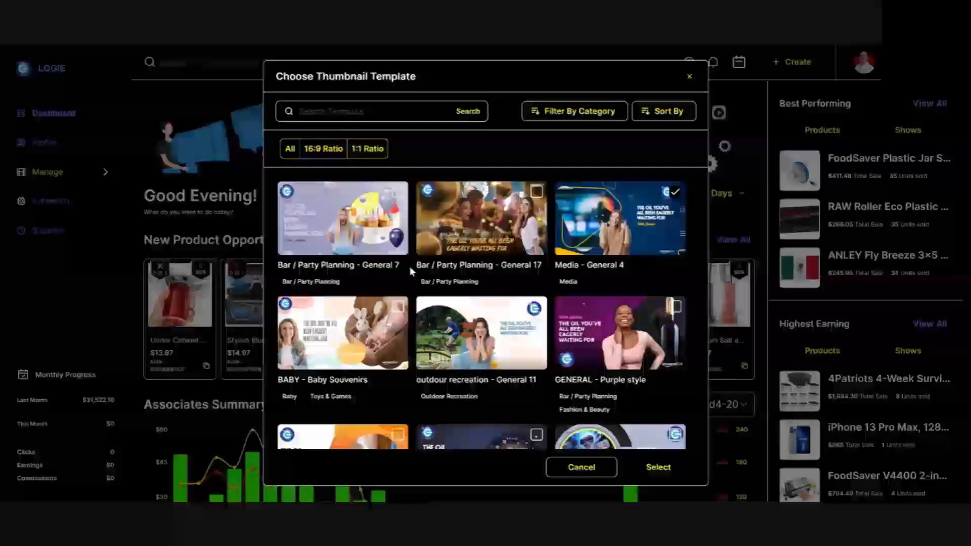
scroll(409, 271, down, 2)
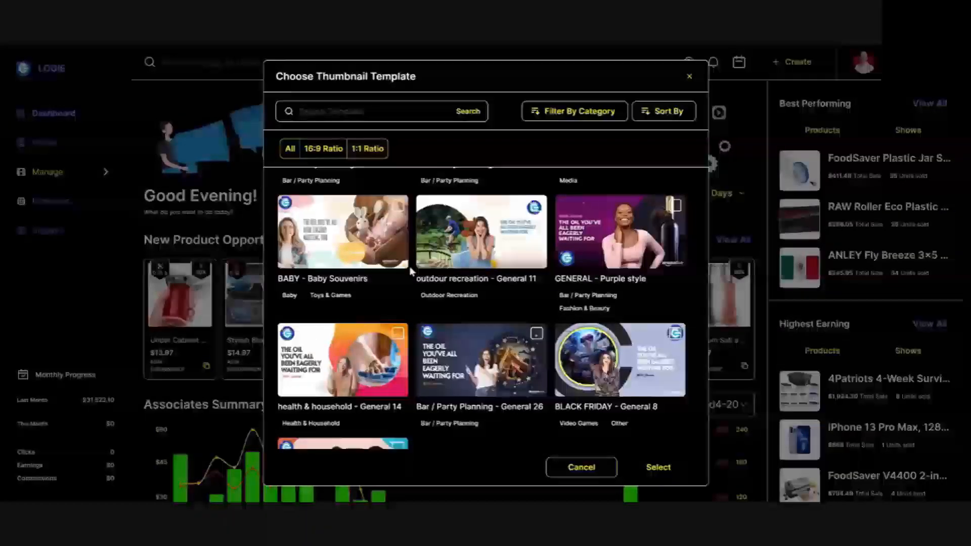
scroll(410, 271, down, 6)
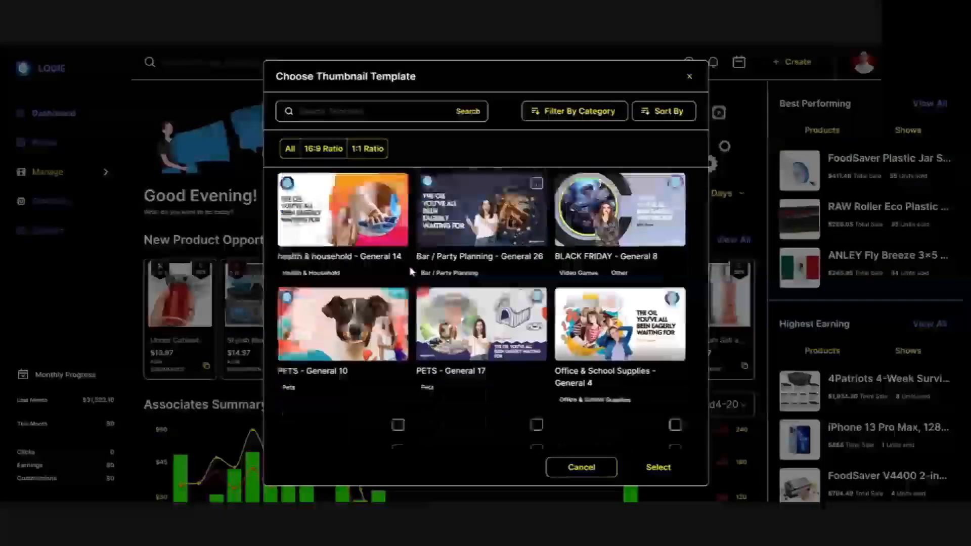
scroll(410, 272, down, 2)
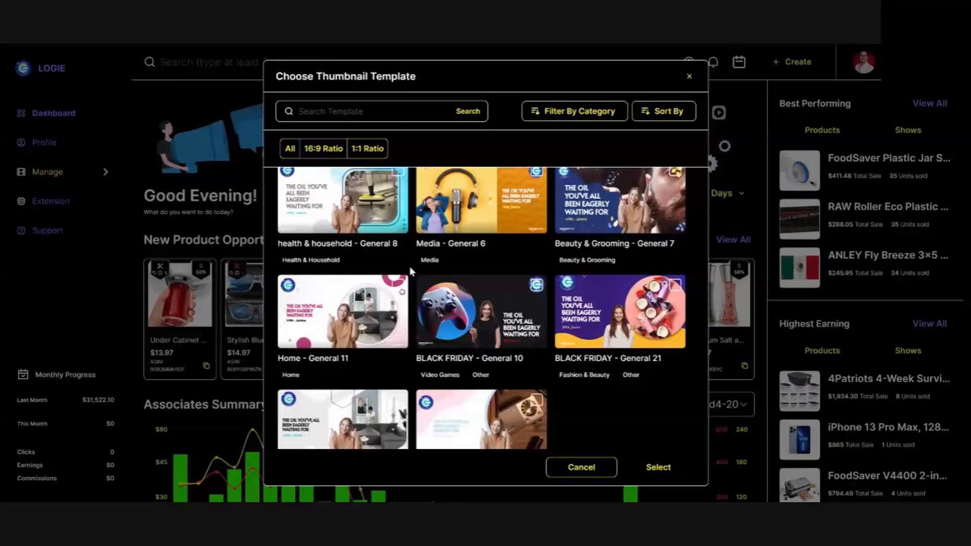
click(503, 212)
click(670, 477)
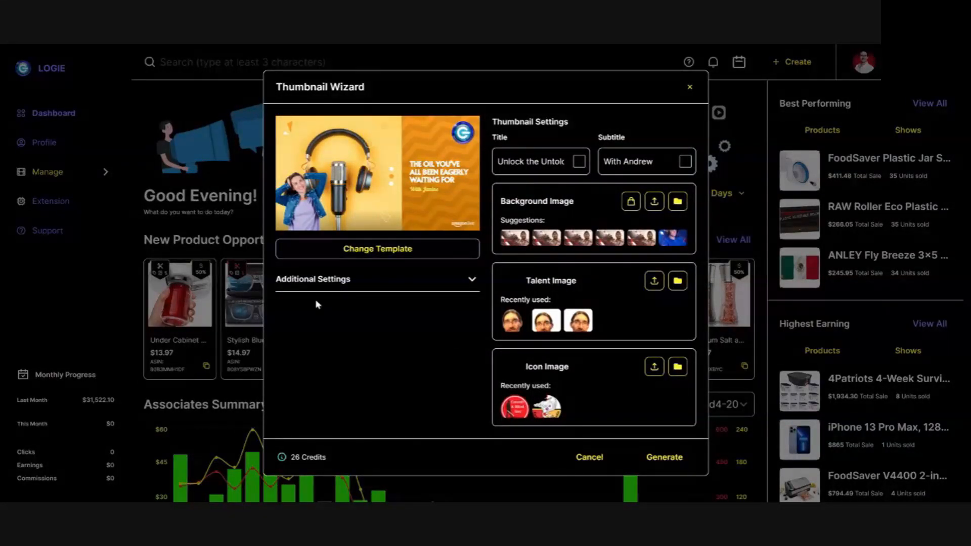
Check the thumbnail's additional color and logo settings, and replace its subtitle with "Semper Fi".
click(344, 281)
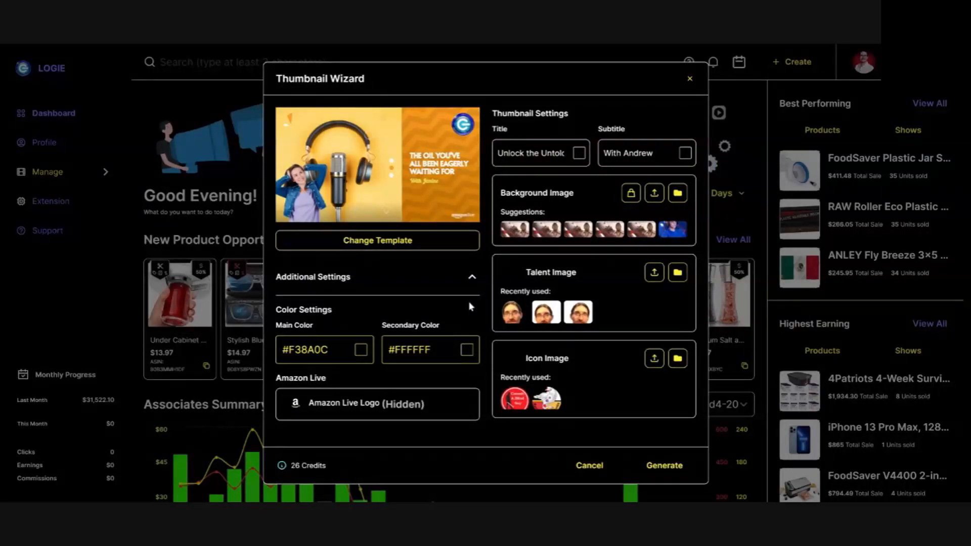
click(472, 278)
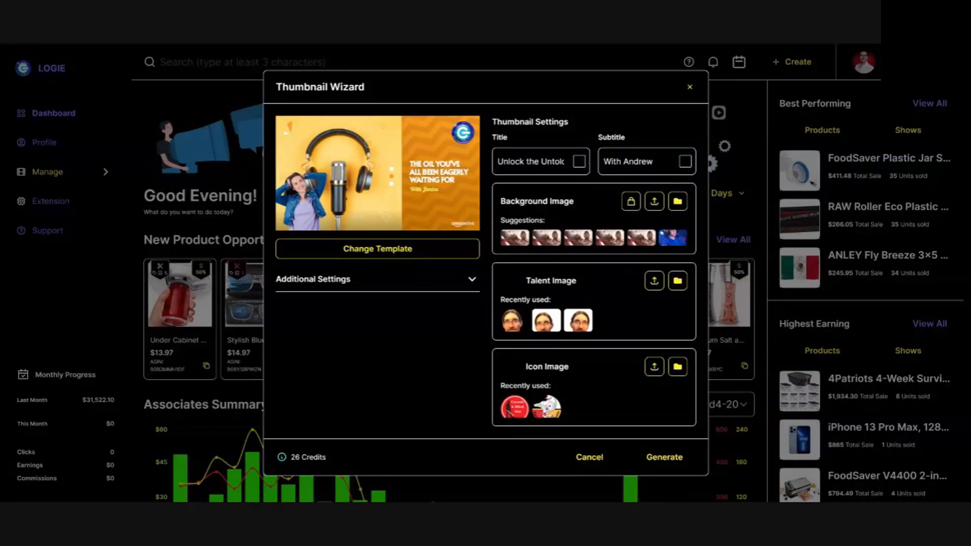
key(BackSpace)
key(BackSpace)
key(BackSpace)
key(BackSpace)
key(BackSpace)
key(BackSpace)
key(BackSpace)
key(BackSpace)
key(BackSpace)
key(BackSpace)
key(BackSpace)
text(s)
key(BackSpace)
text(s)
key(BackSpace)
text(Semper Fi)
Use the Warriors book cover product image as the background image and generate the thumbnail.
click(630, 203)
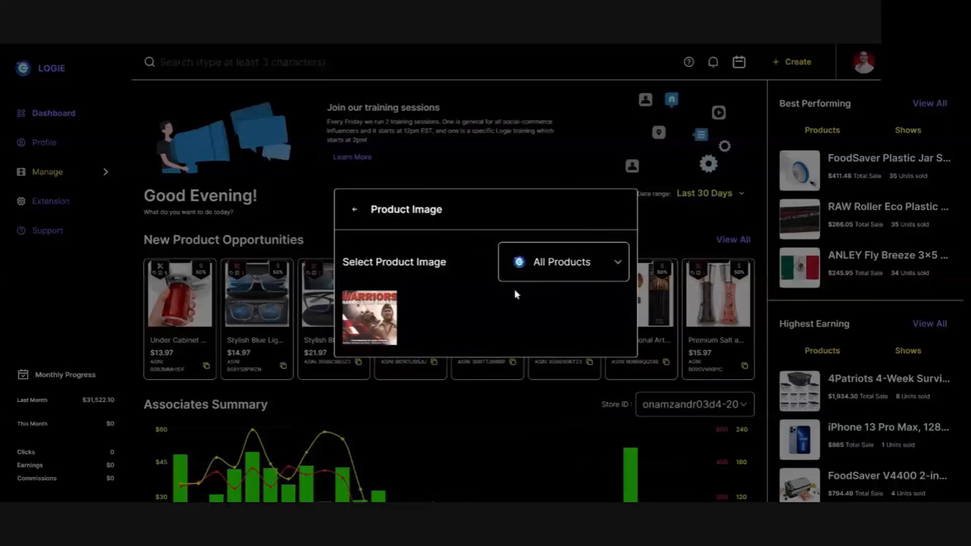
click(382, 317)
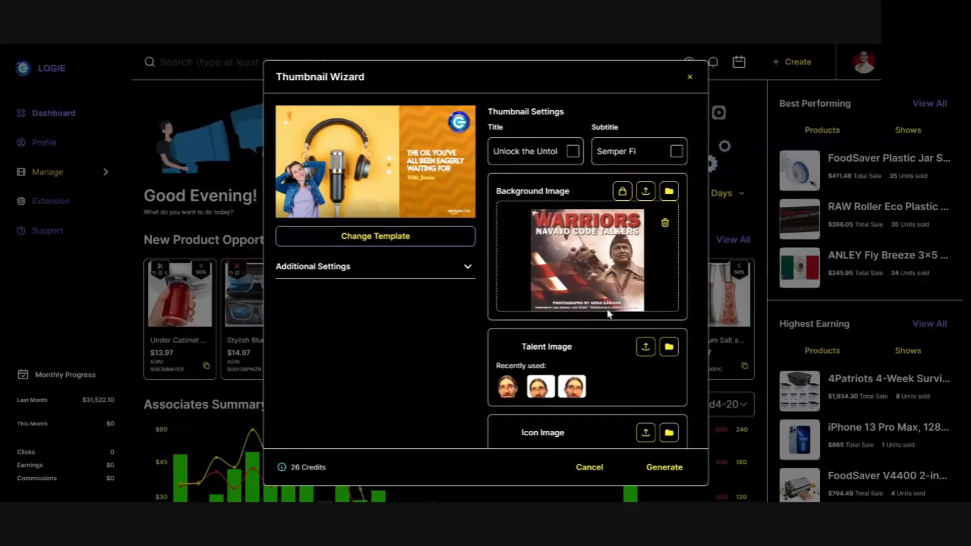
scroll(607, 309, down, 2)
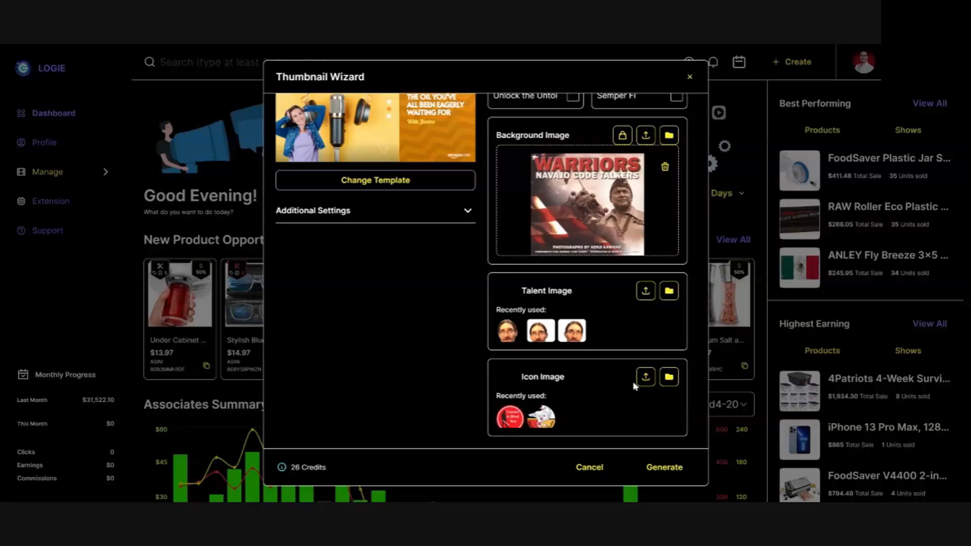
click(666, 468)
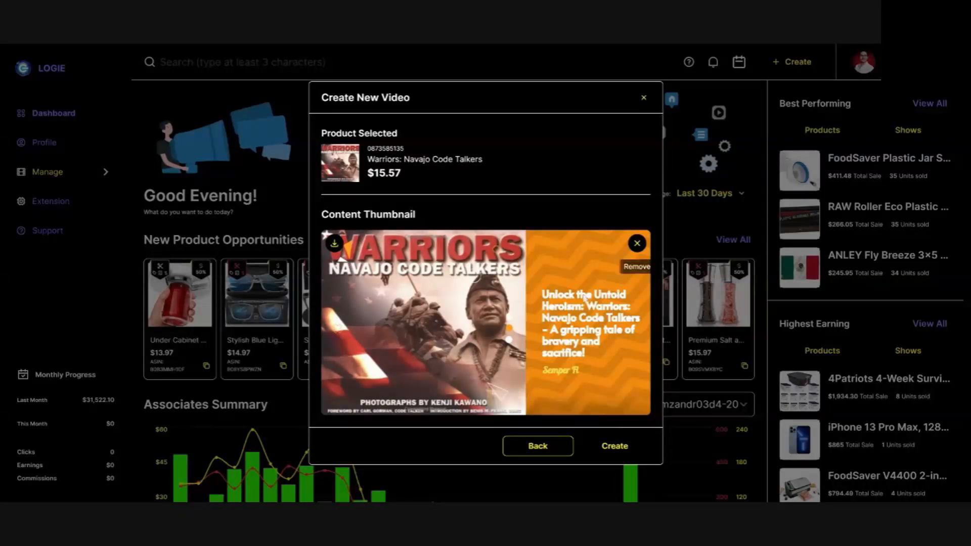
Discard the generated thumbnail and generate another with the third recently used portrait as the talent image.
click(637, 245)
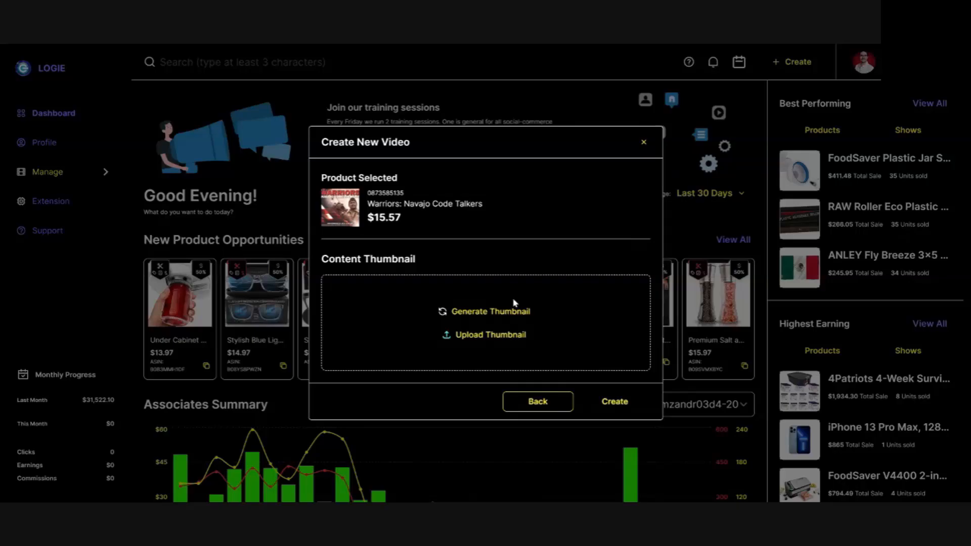
click(486, 312)
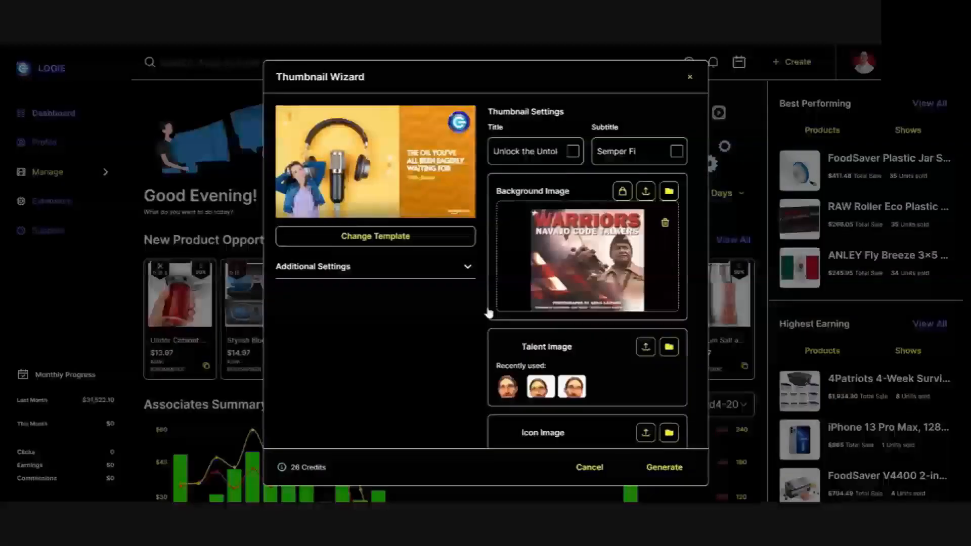
scroll(558, 304, down, 2)
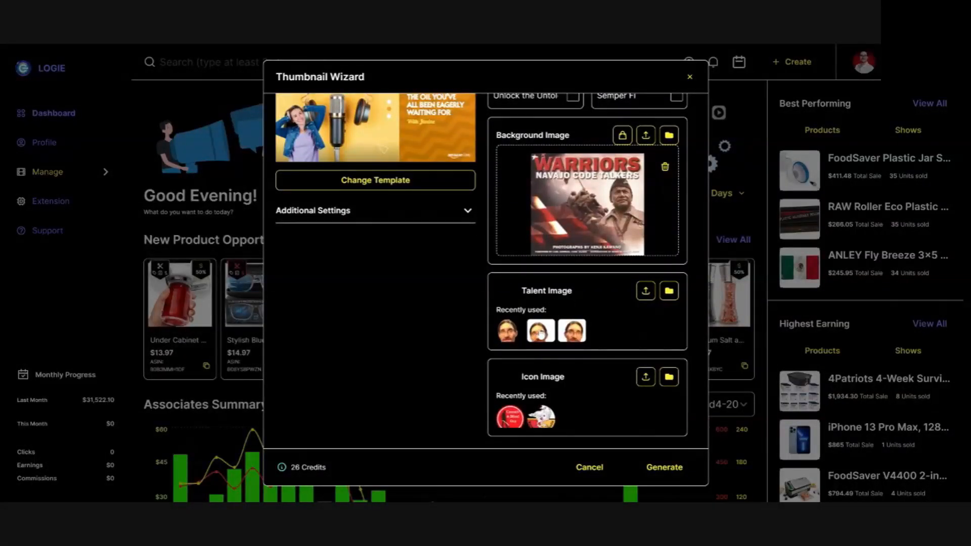
click(543, 331)
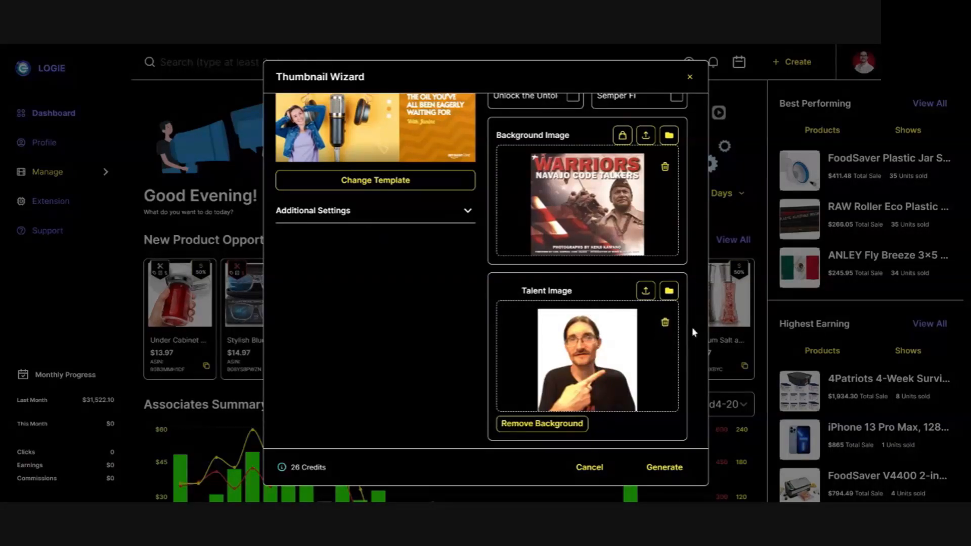
click(666, 322)
click(569, 339)
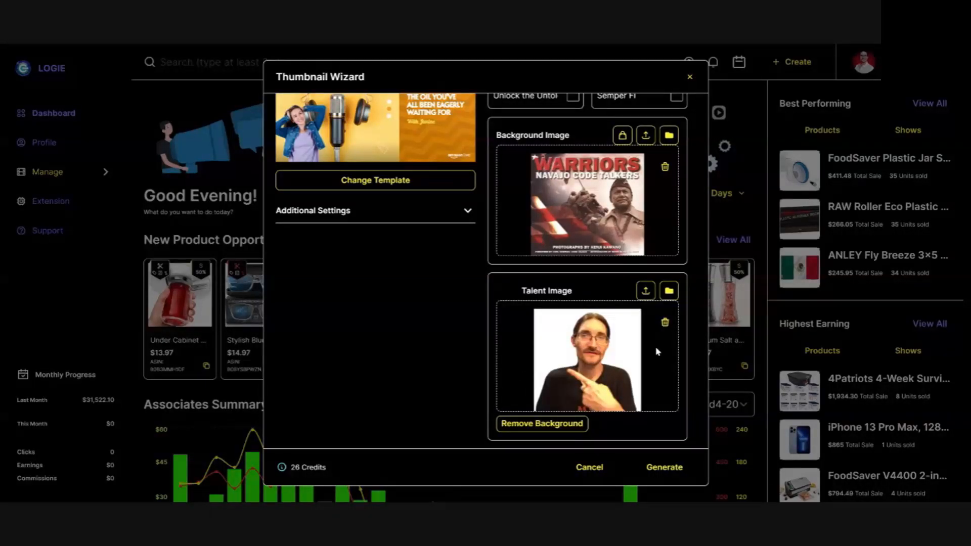
scroll(657, 352, down, 2)
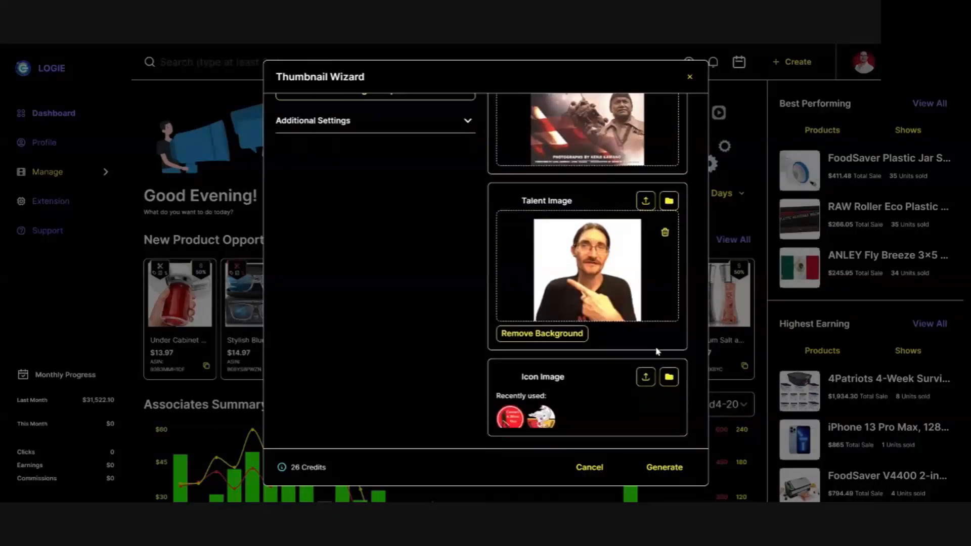
click(678, 472)
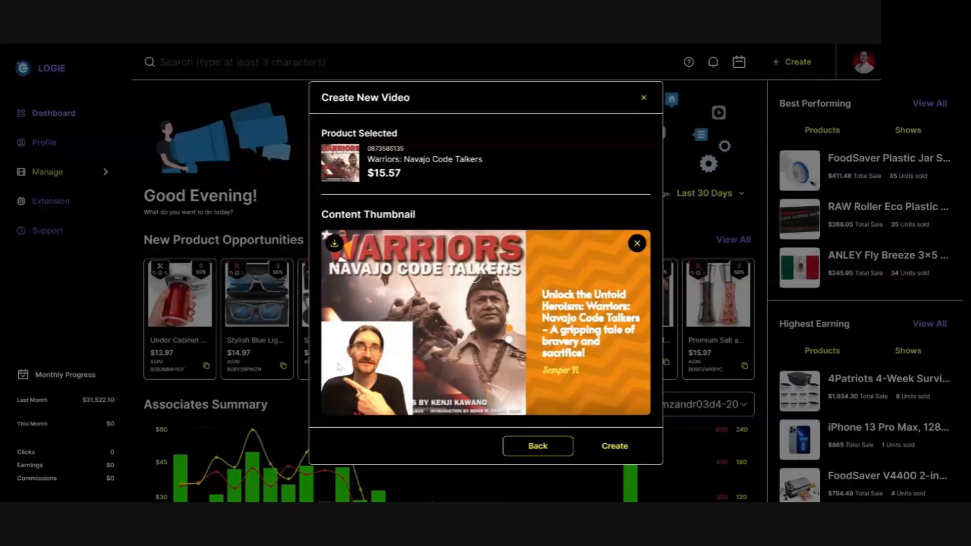
Discard the current thumbnail and replace the talent image with the second recently used portrait in the thumbnail settings.
click(637, 244)
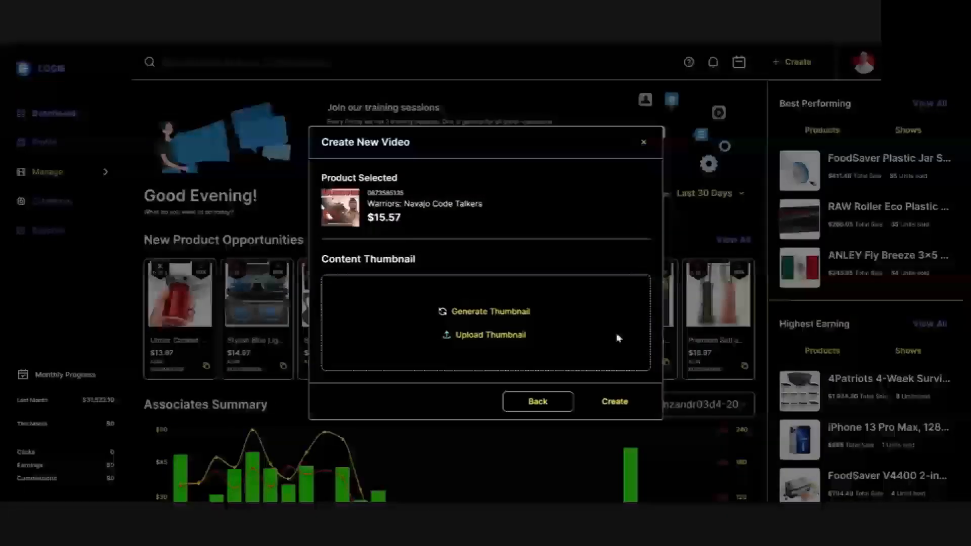
click(500, 313)
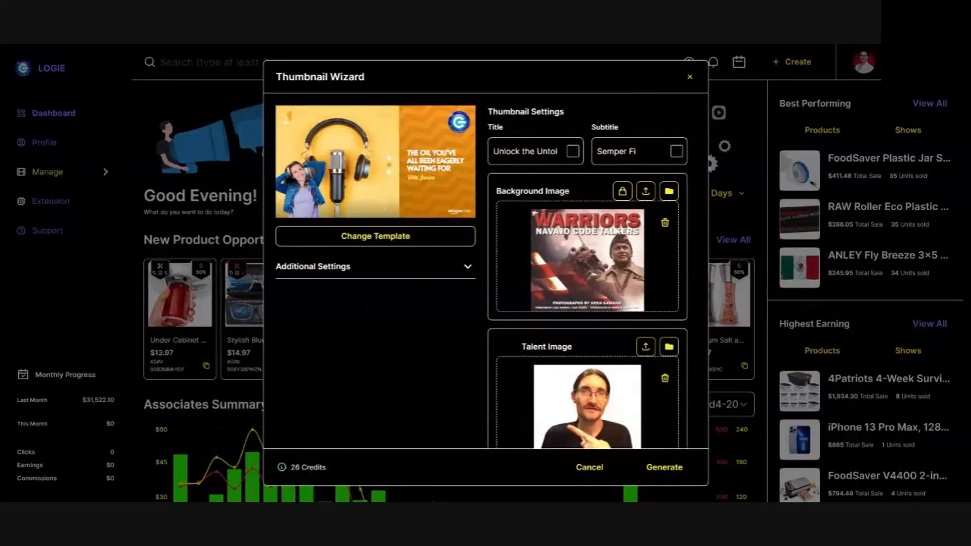
click(666, 379)
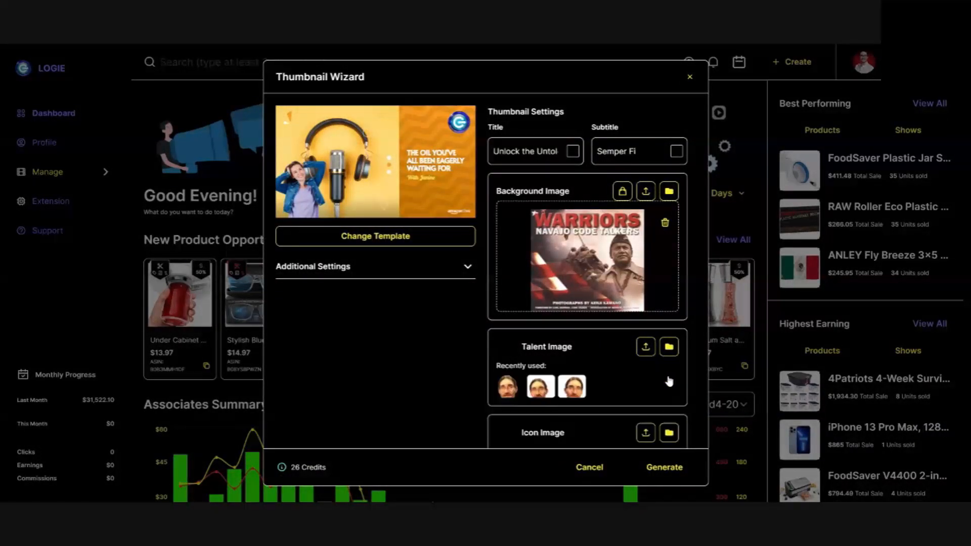
click(541, 390)
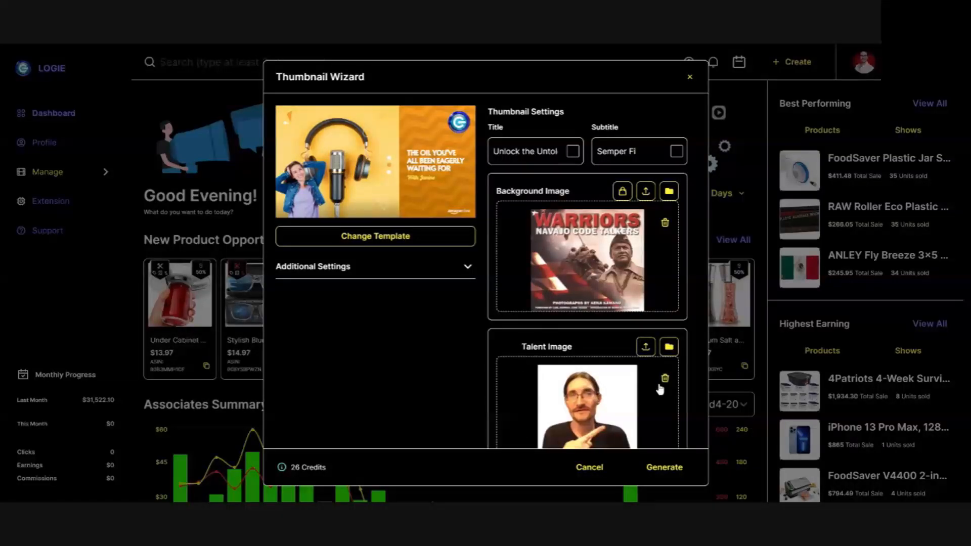
Remove the background from the talent image and generate the thumbnail with the cut-out portrait.
scroll(660, 389, down, 3)
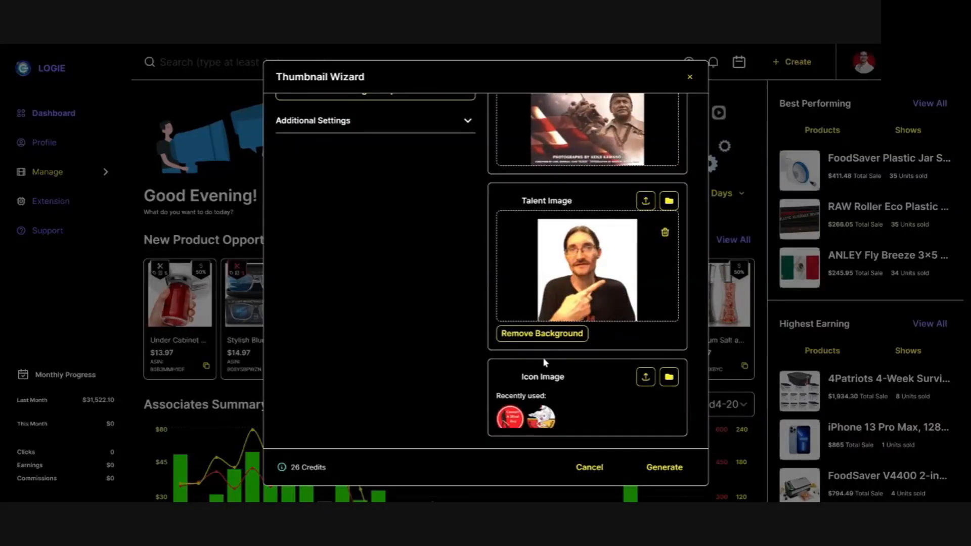
click(528, 336)
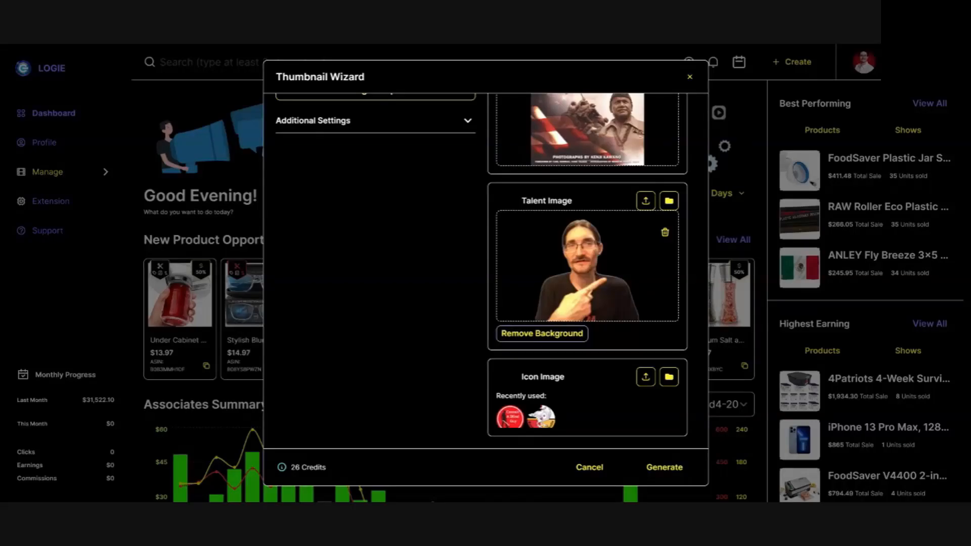
click(671, 470)
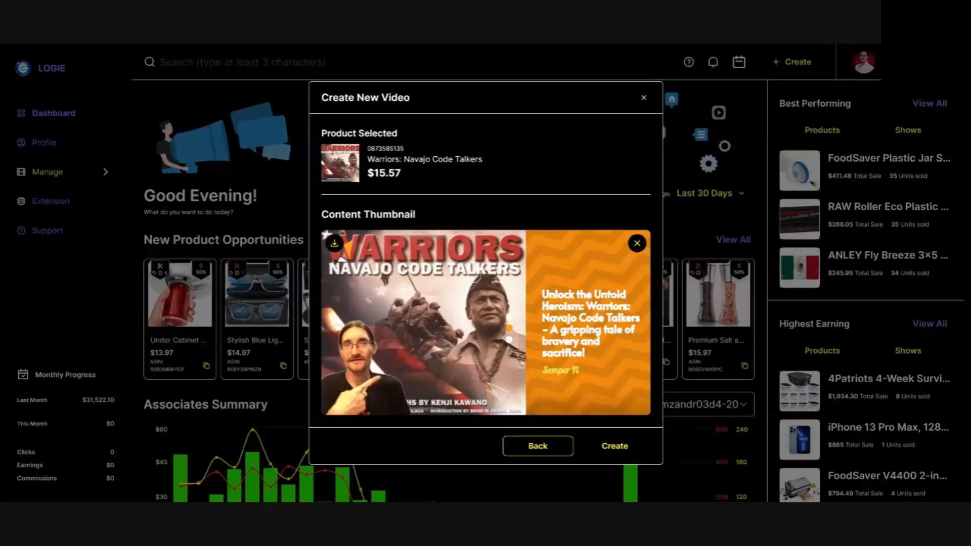
Create the shoppable video with the generated thumbnail, then review its summary and close it.
click(632, 454)
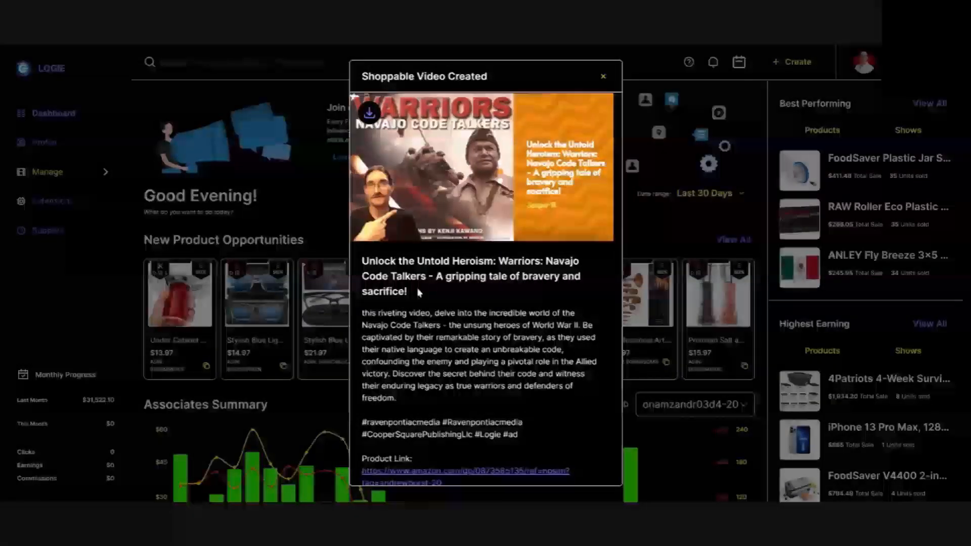
scroll(448, 296, down, 2)
scroll(474, 354, down, 3)
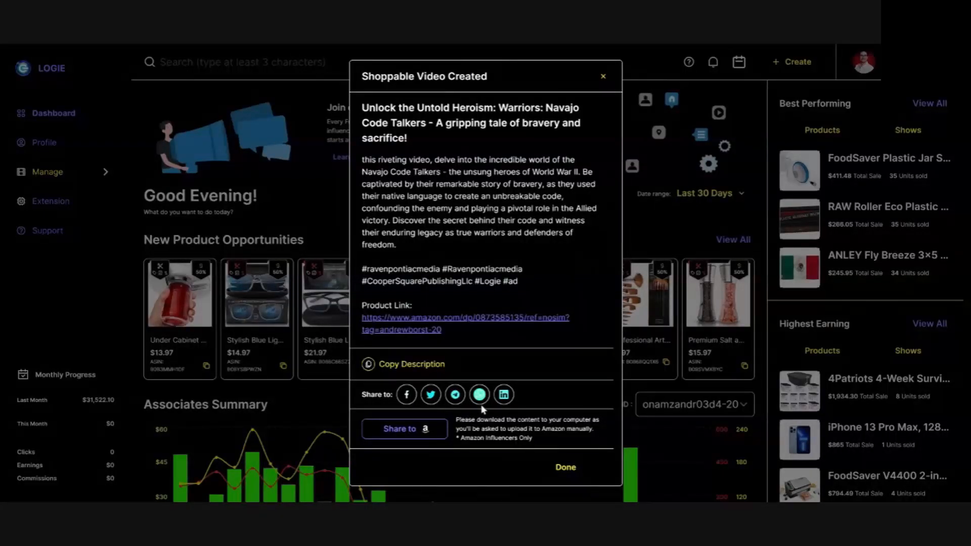
scroll(381, 152, up, 5)
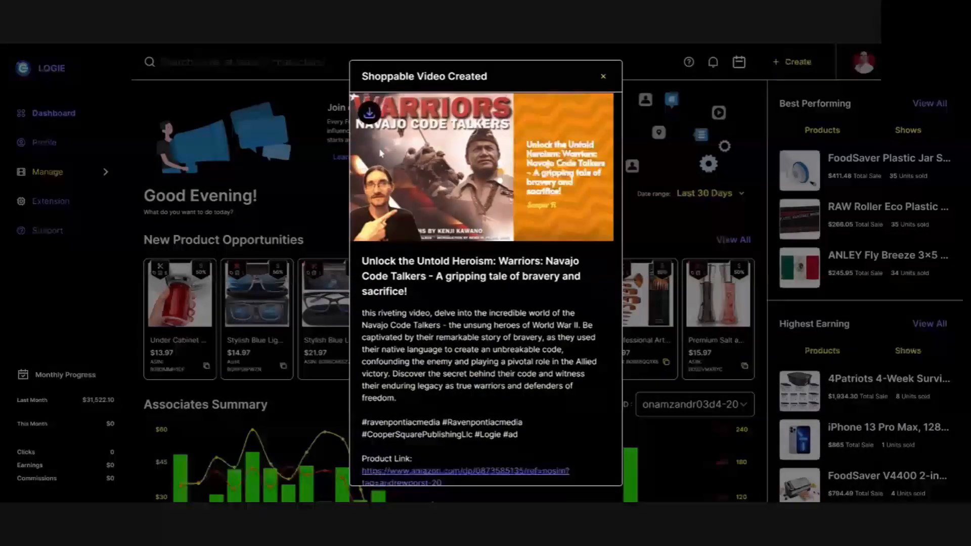
scroll(564, 448, down, 4)
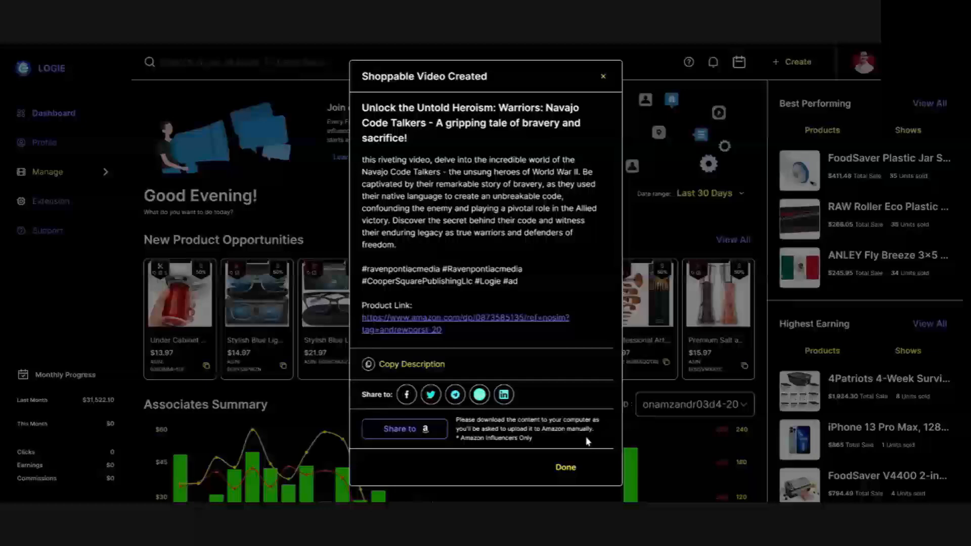
scroll(582, 435, up, 4)
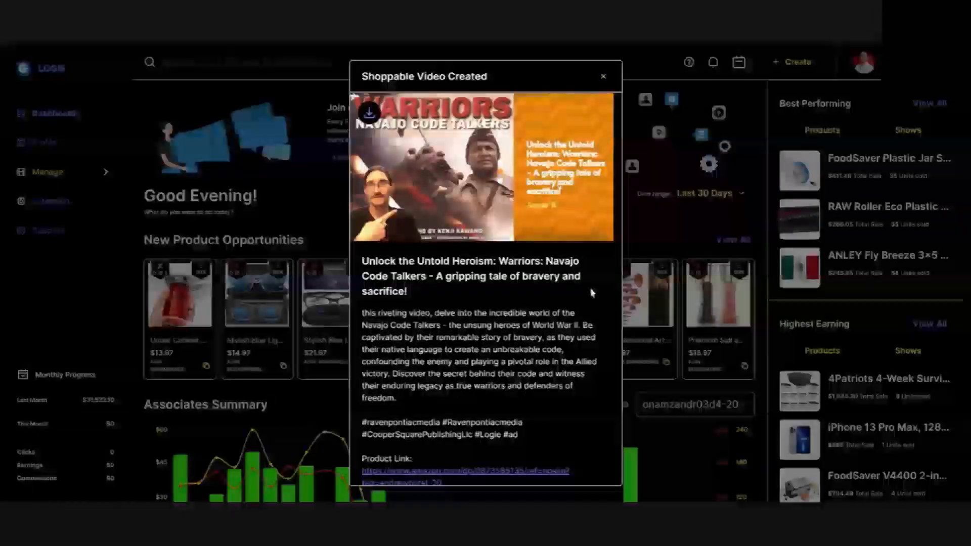
scroll(590, 290, down, 3)
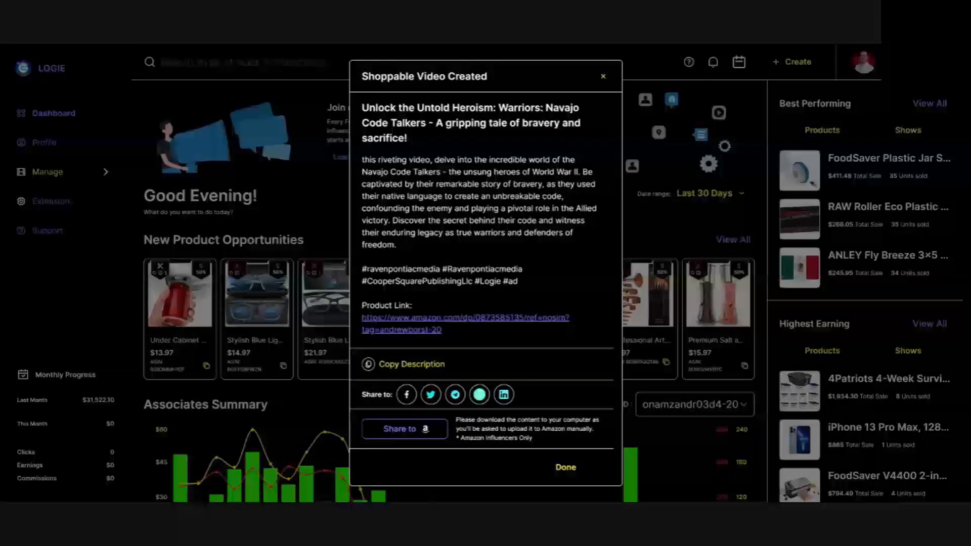
click(566, 469)
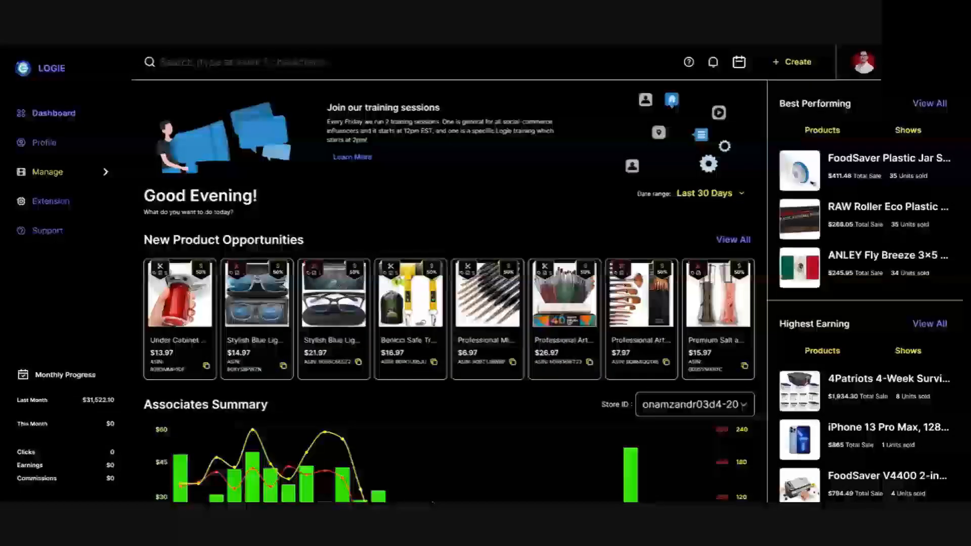
scroll(496, 304, down, 3)
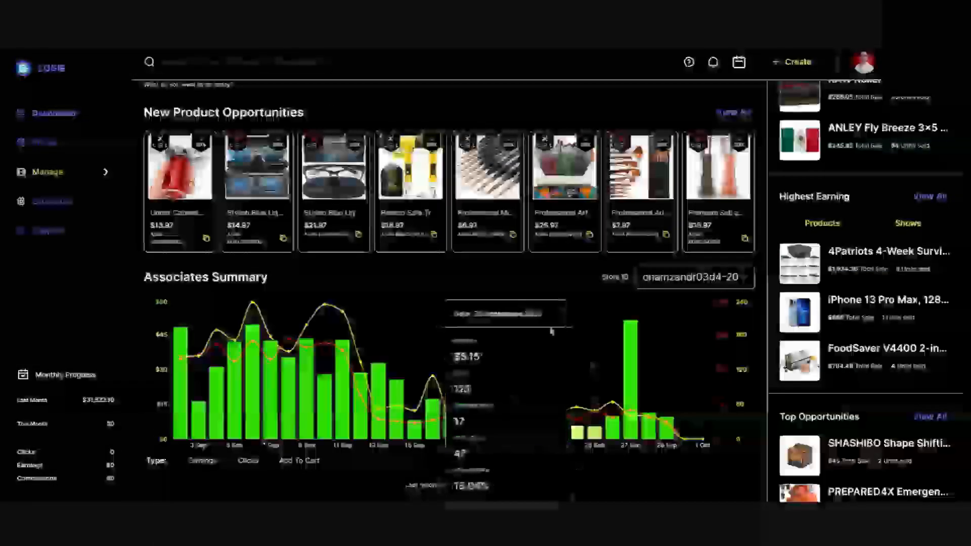
scroll(615, 175, up, 1)
scroll(616, 175, up, 2)
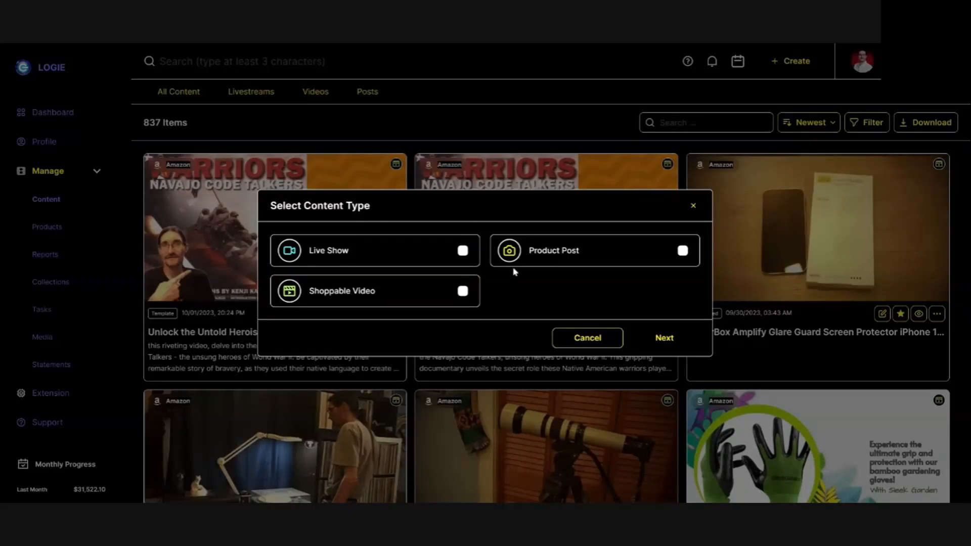
Start a product post for the Warriors: Navajo Code Talkers book, searching the saved products for "warriors".
click(683, 251)
click(665, 338)
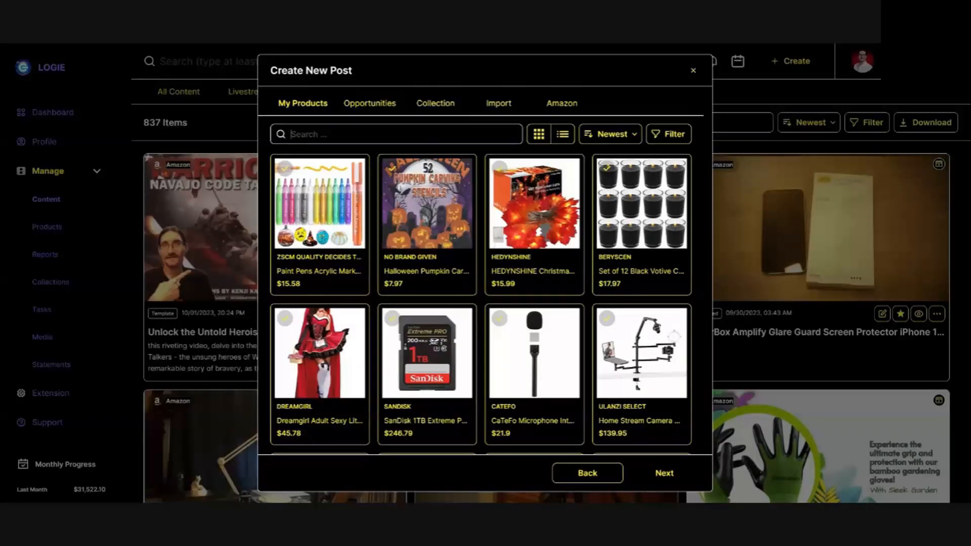
text(warriors)
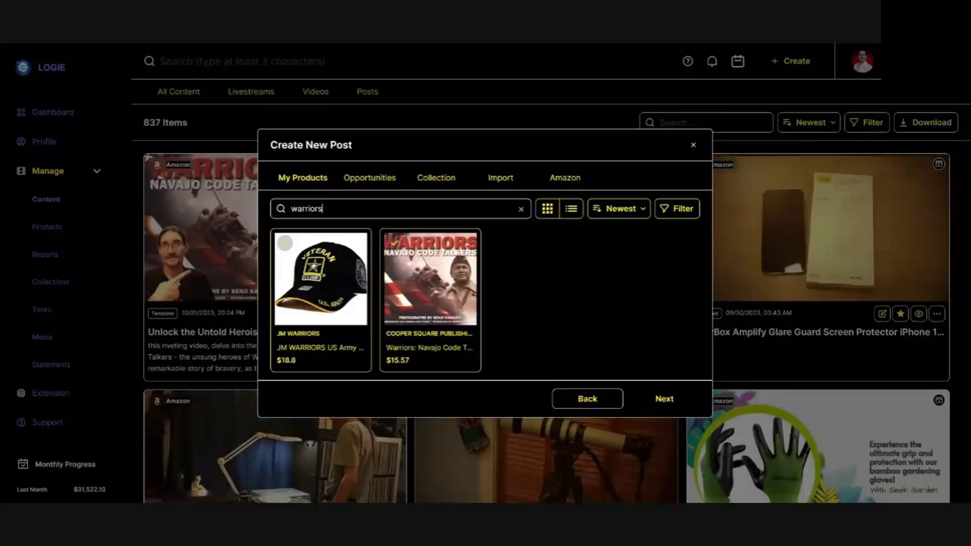
click(395, 243)
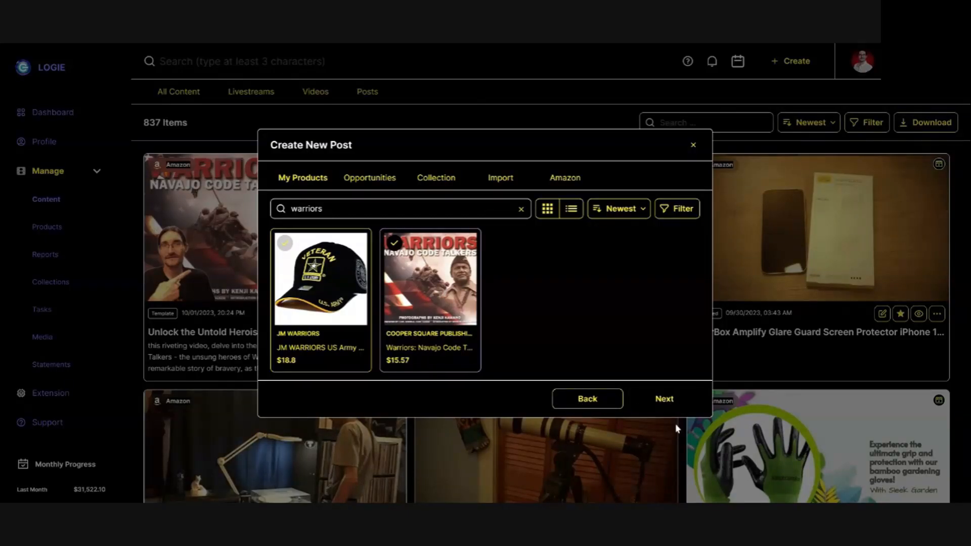
click(664, 400)
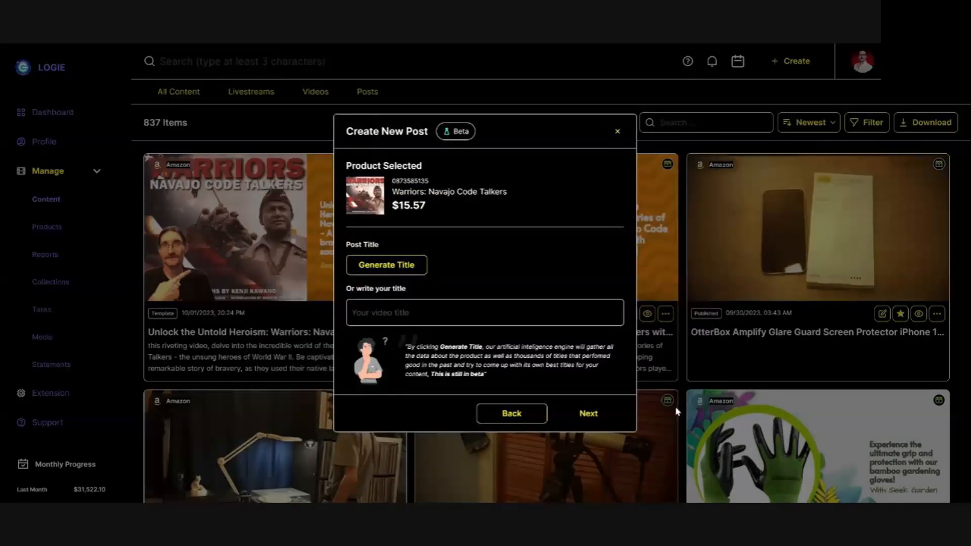
Generate title suggestions for the post and use "Uncover the Untold Heroism: Warriors: Navajo Code Talkers".
click(389, 267)
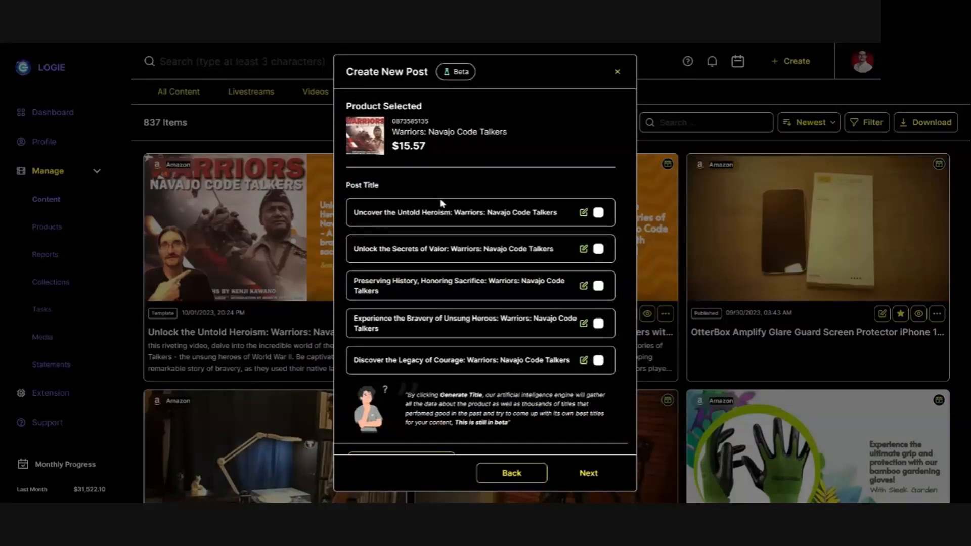
click(600, 214)
click(590, 474)
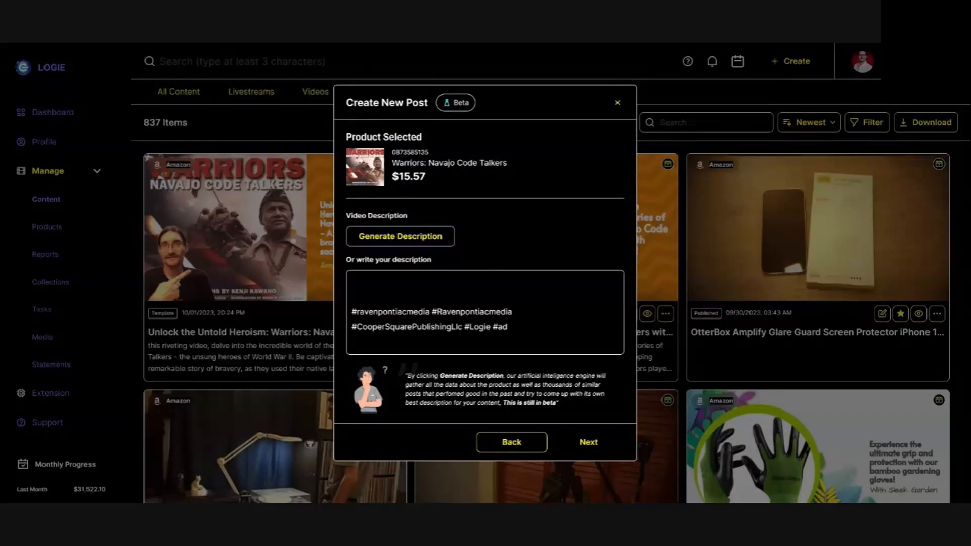
Generate the post's description, accept it and continue without setting a content date.
click(426, 242)
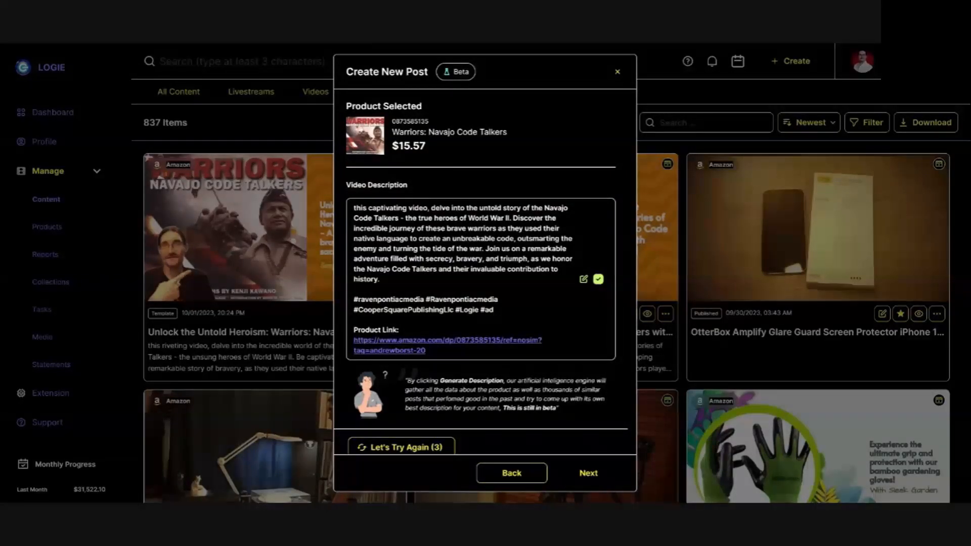
scroll(520, 297, down, 1)
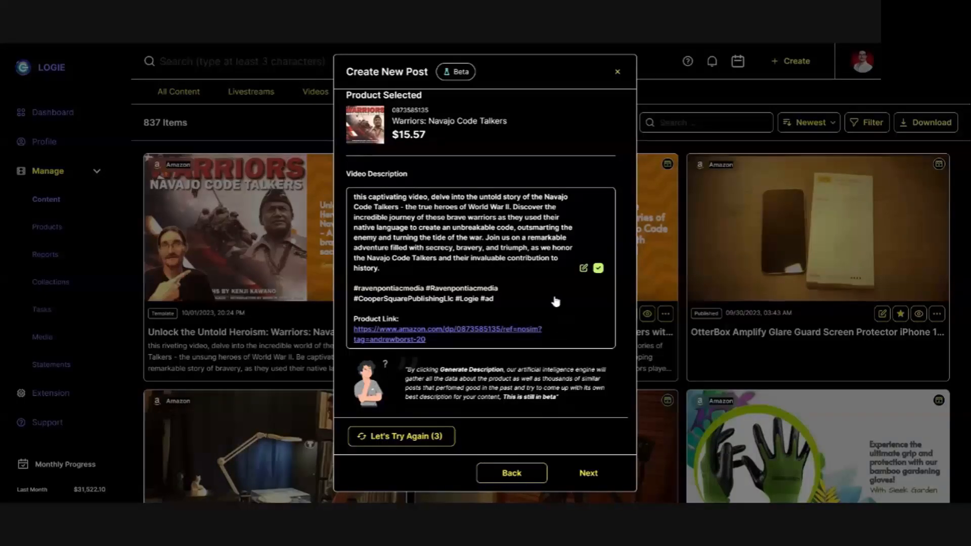
click(598, 475)
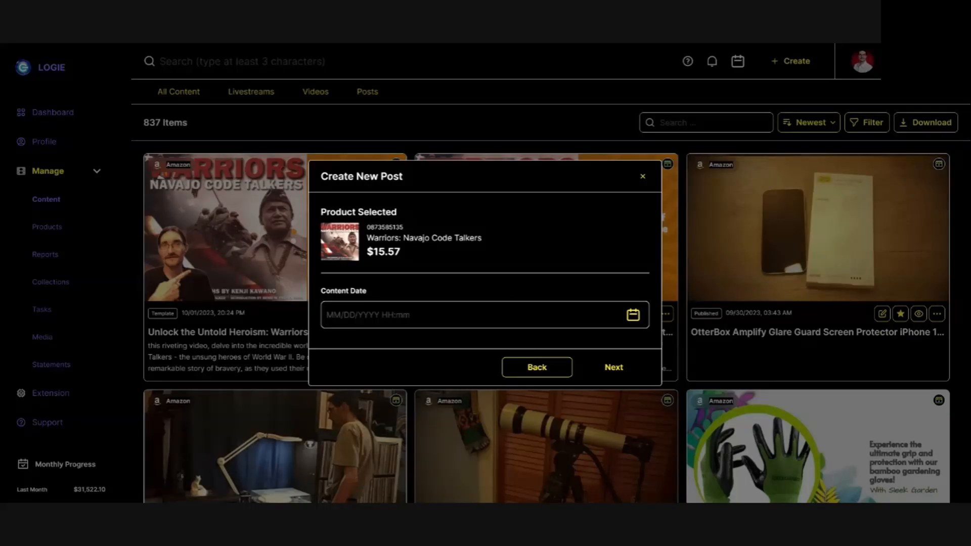
click(613, 367)
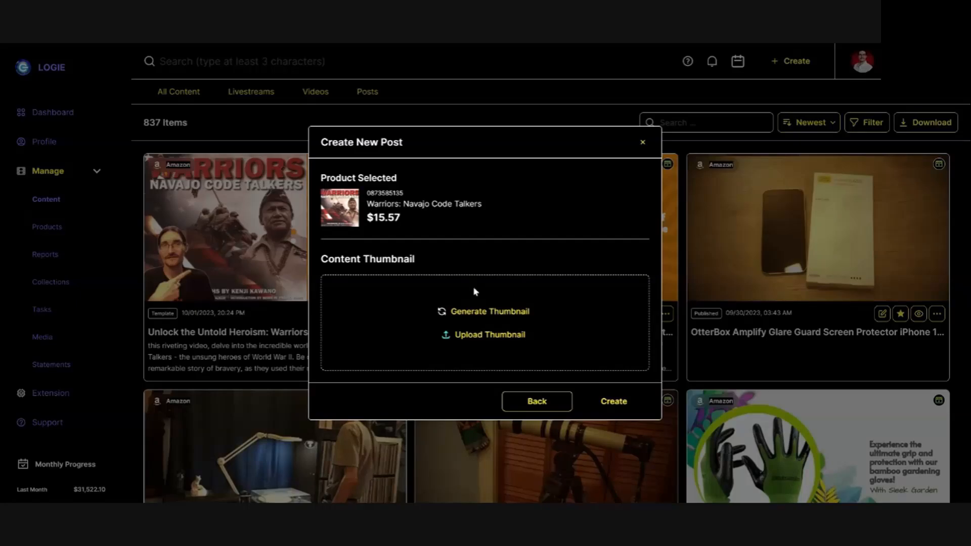
Start generating the post's thumbnail and limit the available templates to the 1:1 ratio.
click(494, 313)
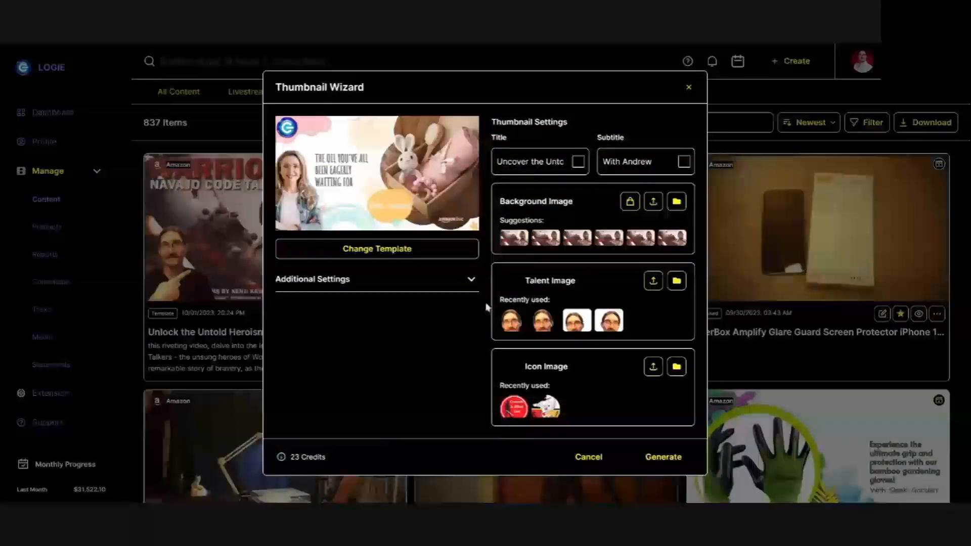
click(384, 255)
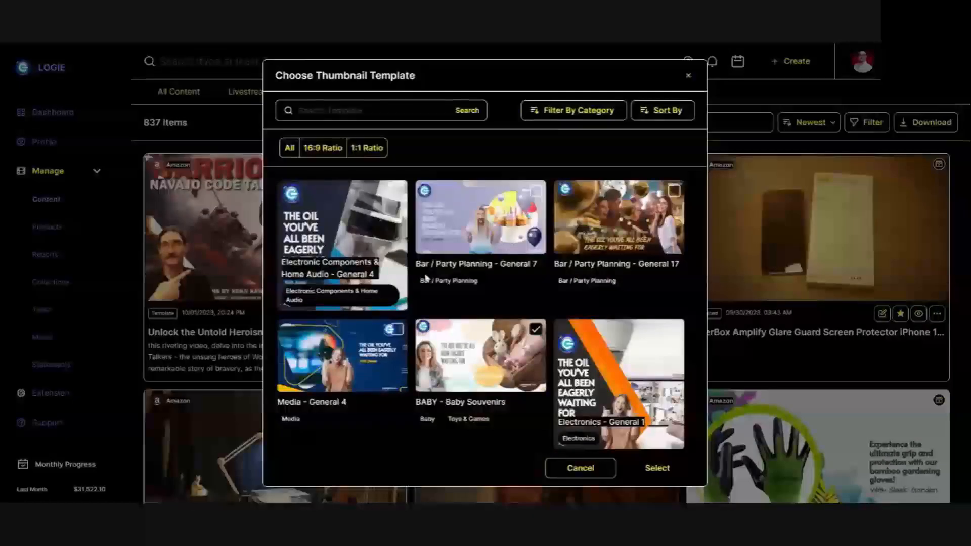
click(378, 150)
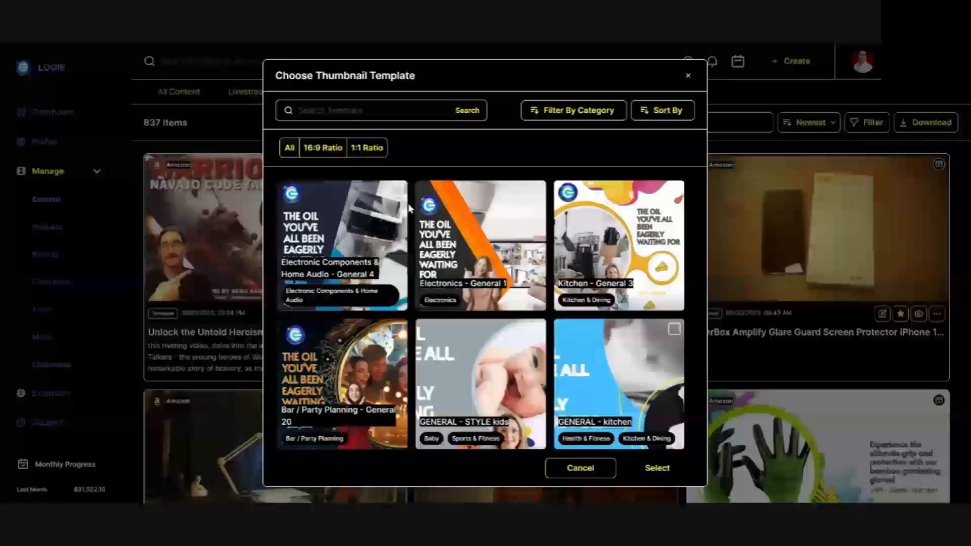
Browse the square thumbnail templates for a design that suits the Warriors book.
scroll(410, 207, down, 3)
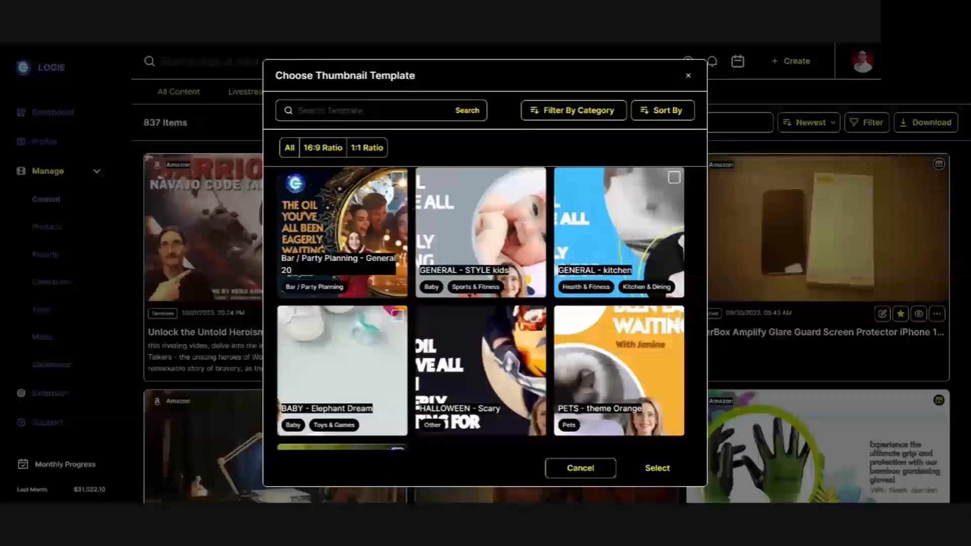
scroll(410, 208, down, 1)
scroll(411, 208, down, 2)
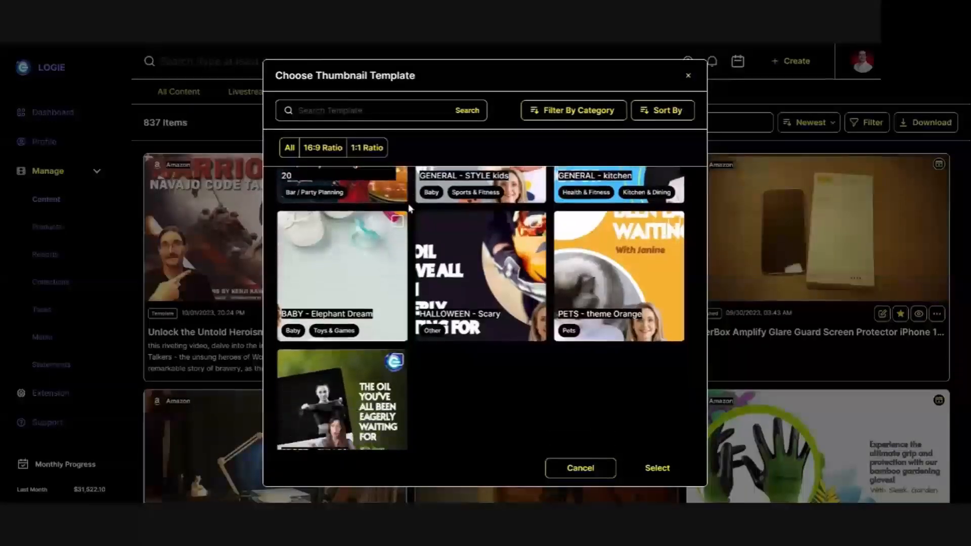
scroll(410, 208, down, 2)
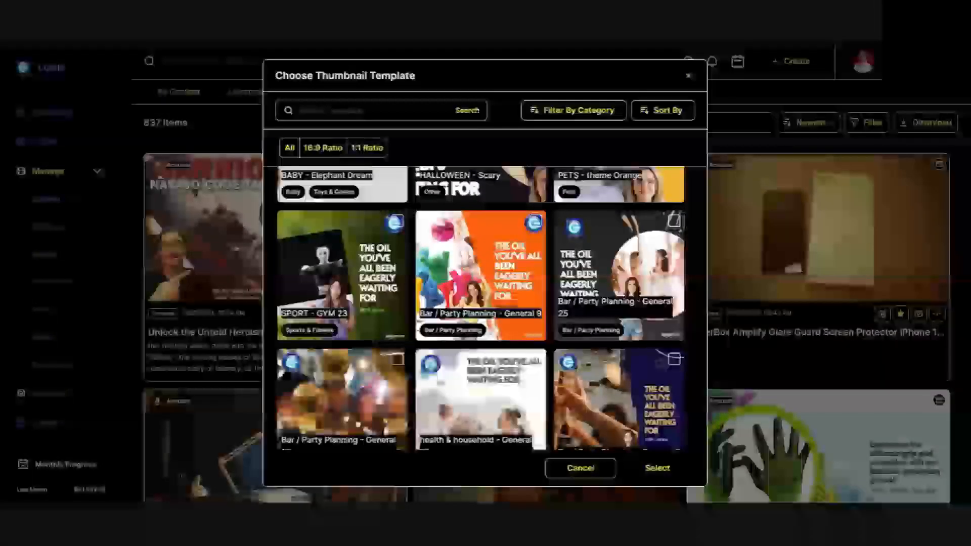
scroll(409, 205, down, 4)
scroll(409, 205, down, 5)
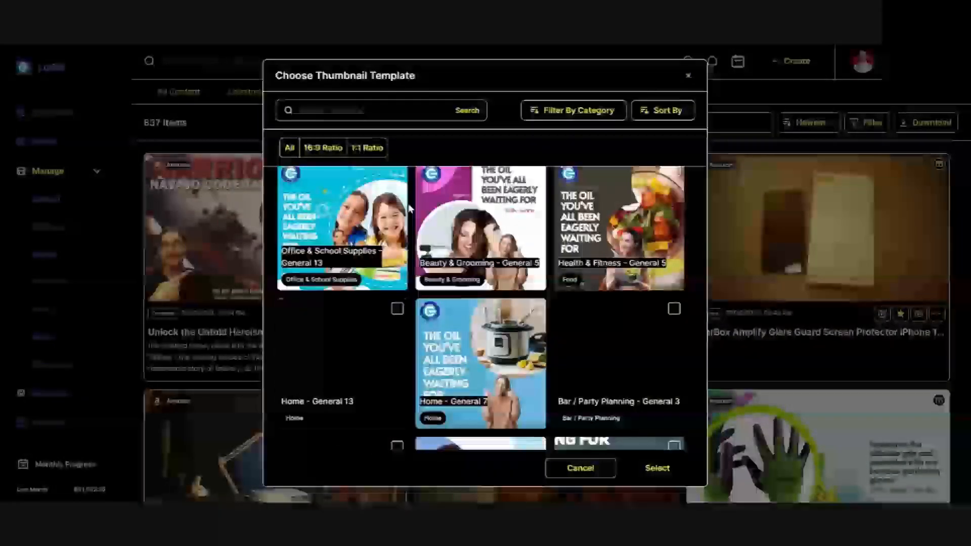
scroll(410, 208, down, 2)
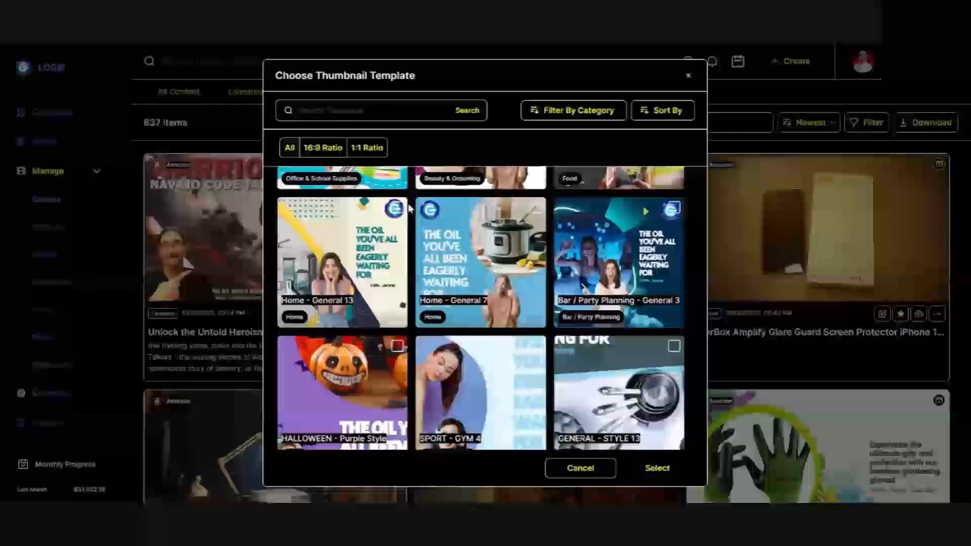
scroll(409, 208, down, 1)
scroll(410, 208, down, 5)
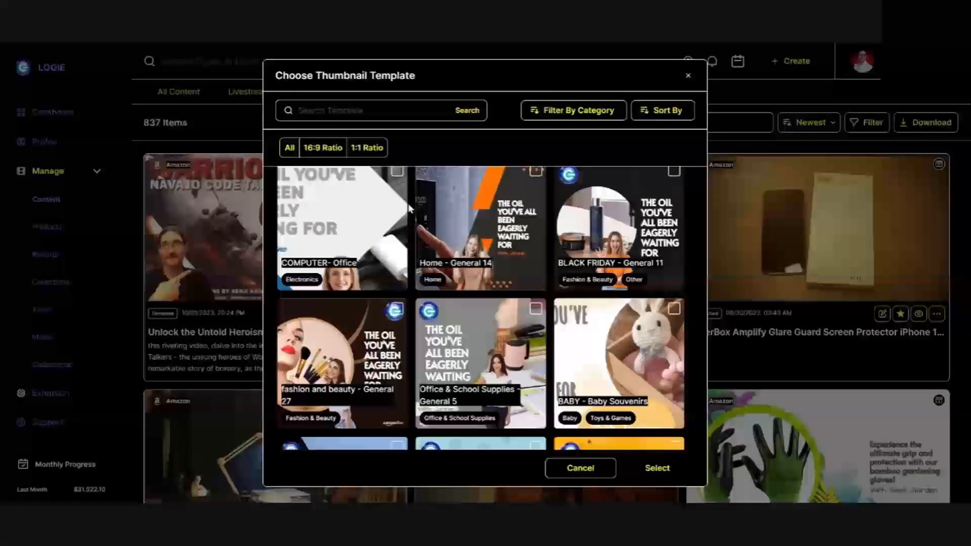
scroll(410, 209, down, 3)
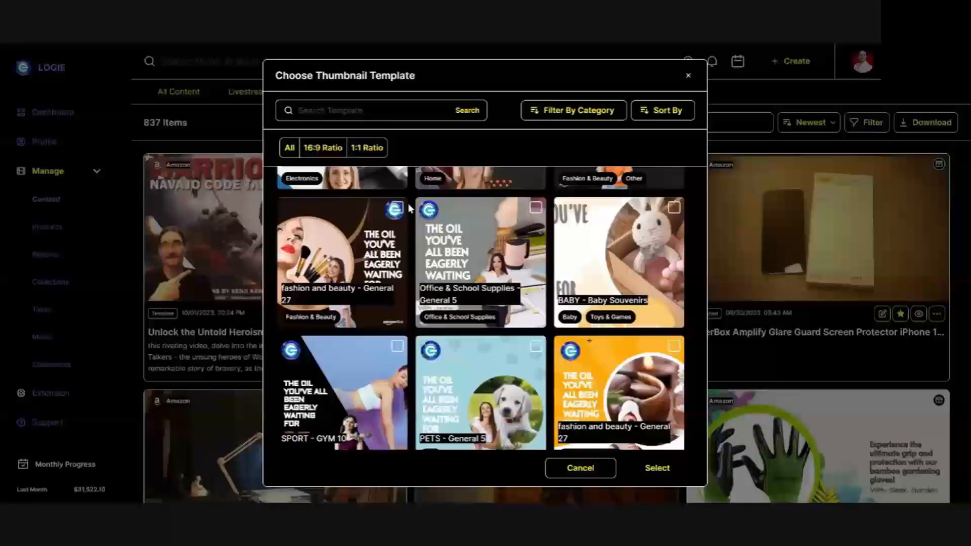
scroll(409, 208, down, 1)
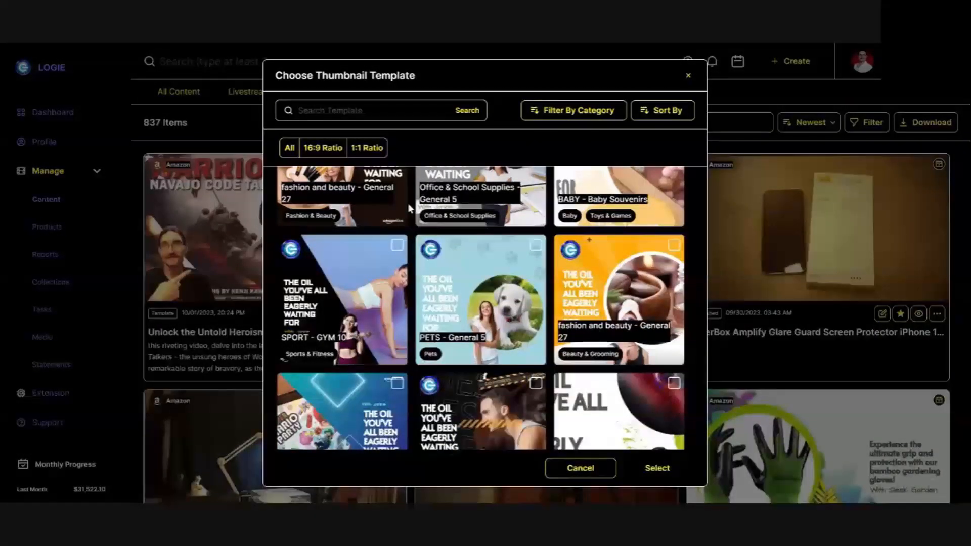
scroll(409, 208, down, 3)
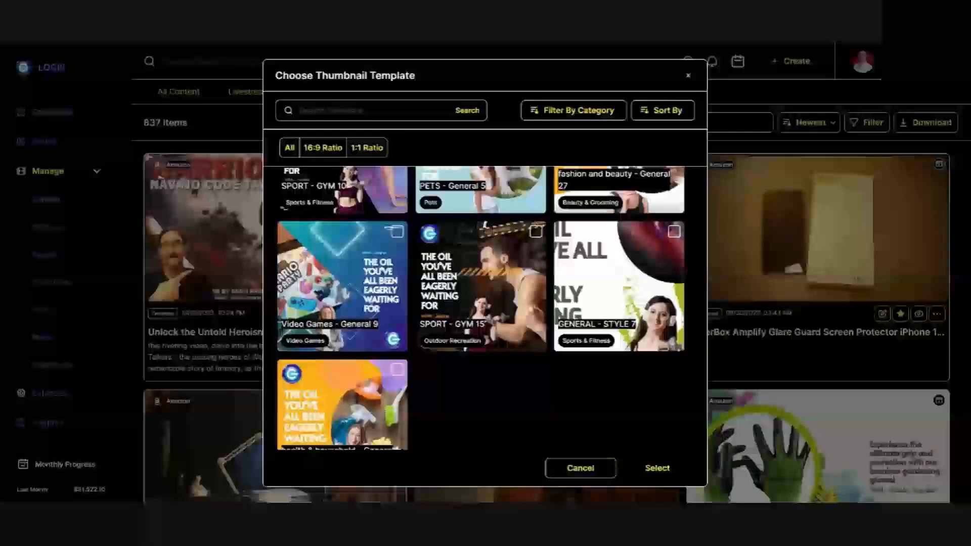
scroll(410, 207, down, 3)
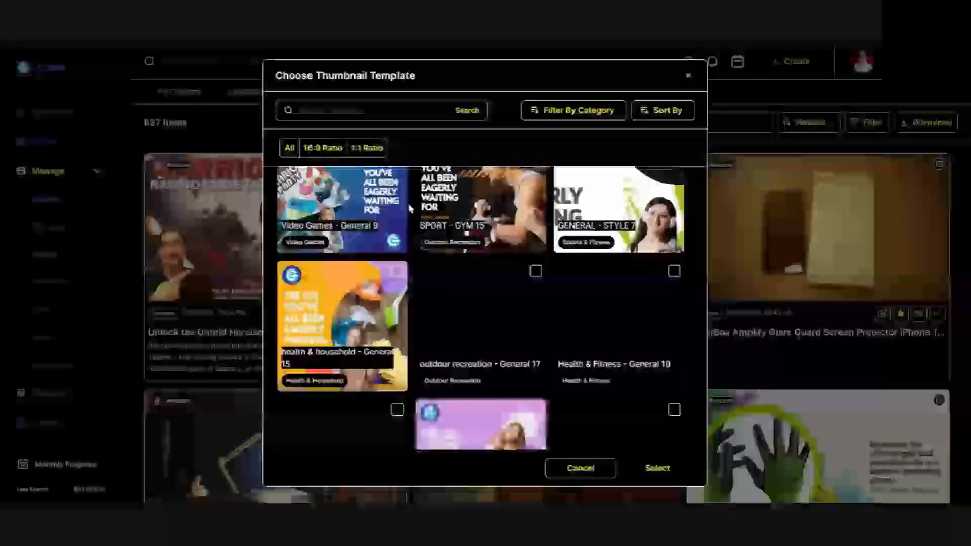
scroll(410, 207, down, 10)
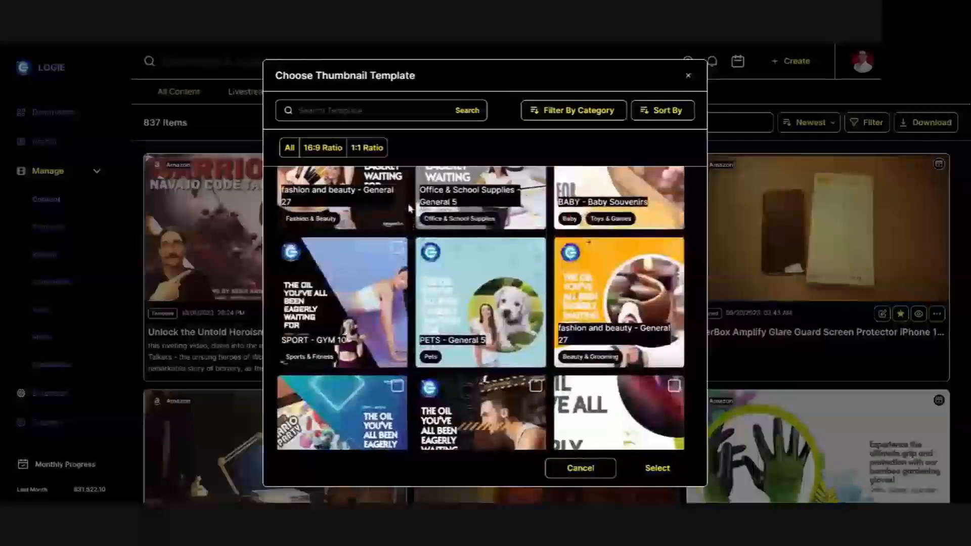
scroll(410, 209, down, 3)
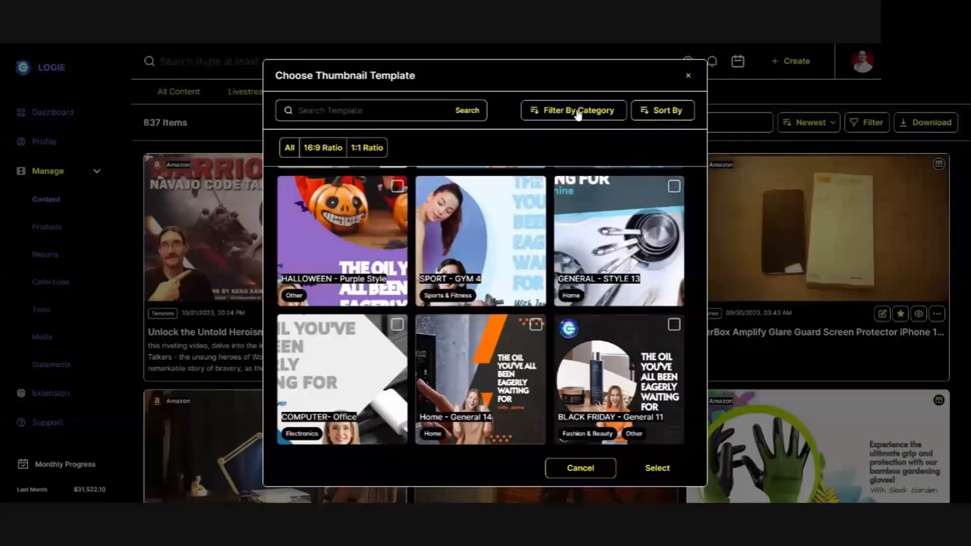
Limit the thumbnail templates to the Media category and choose the Media - General 7 template.
click(577, 112)
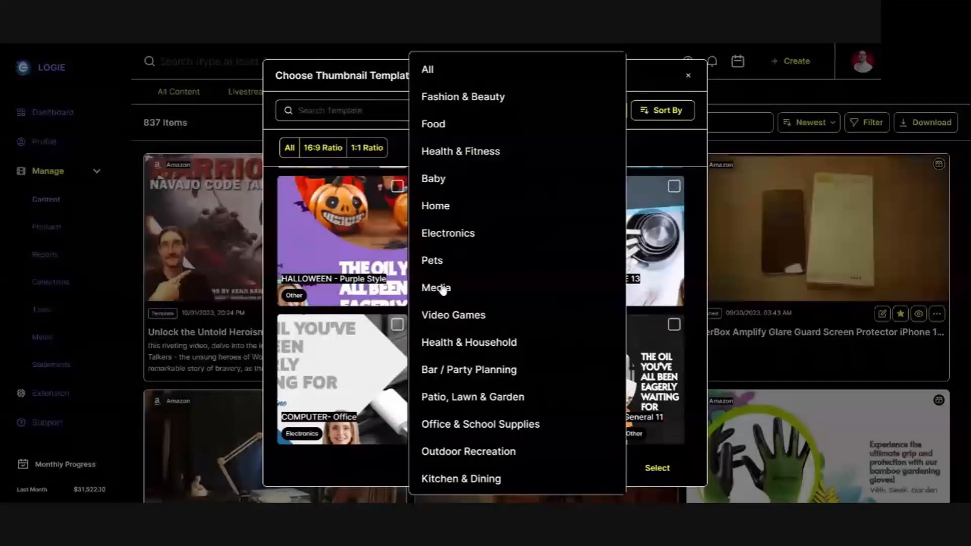
click(436, 288)
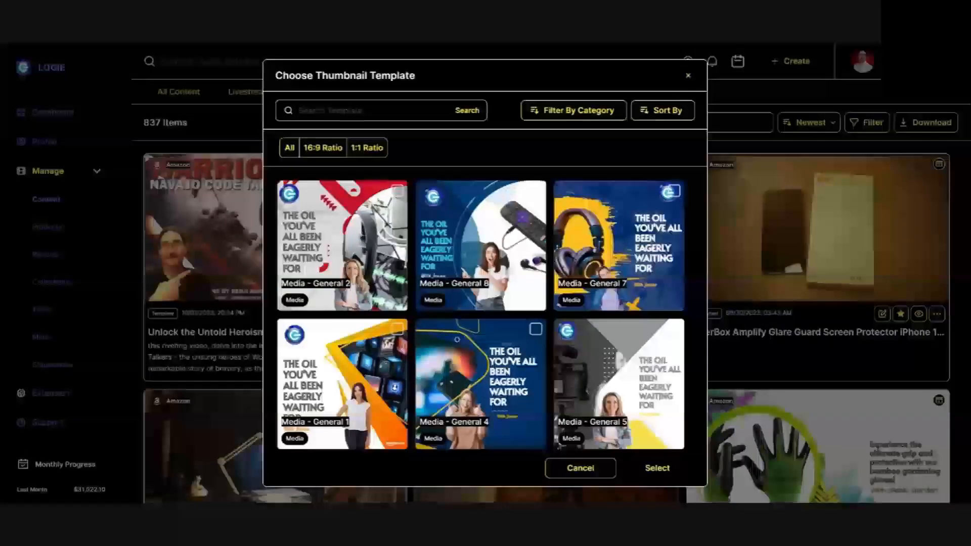
scroll(414, 204, down, 2)
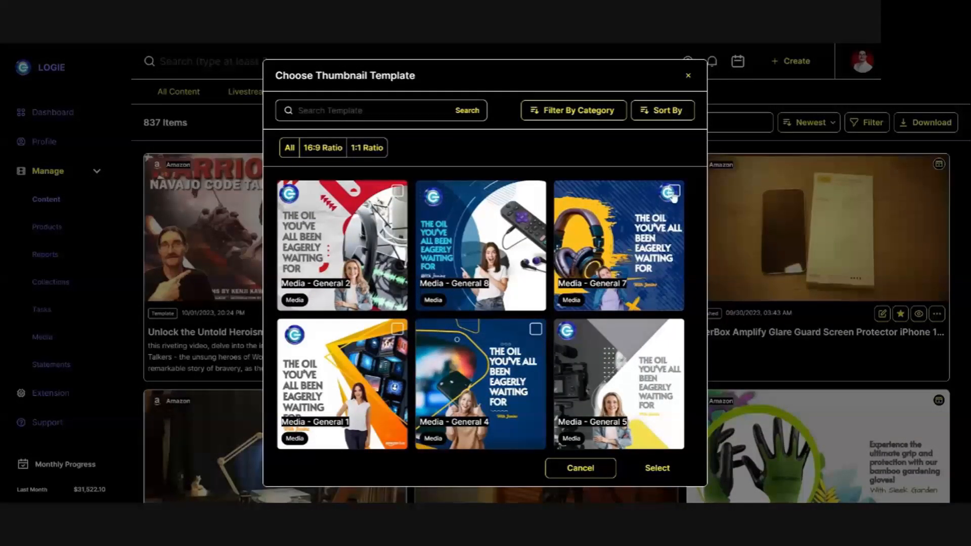
click(603, 253)
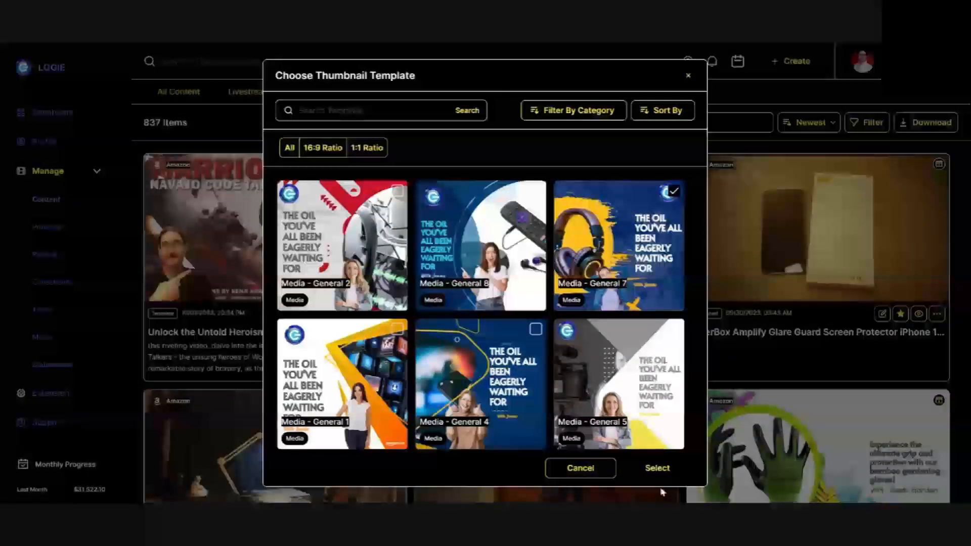
click(658, 469)
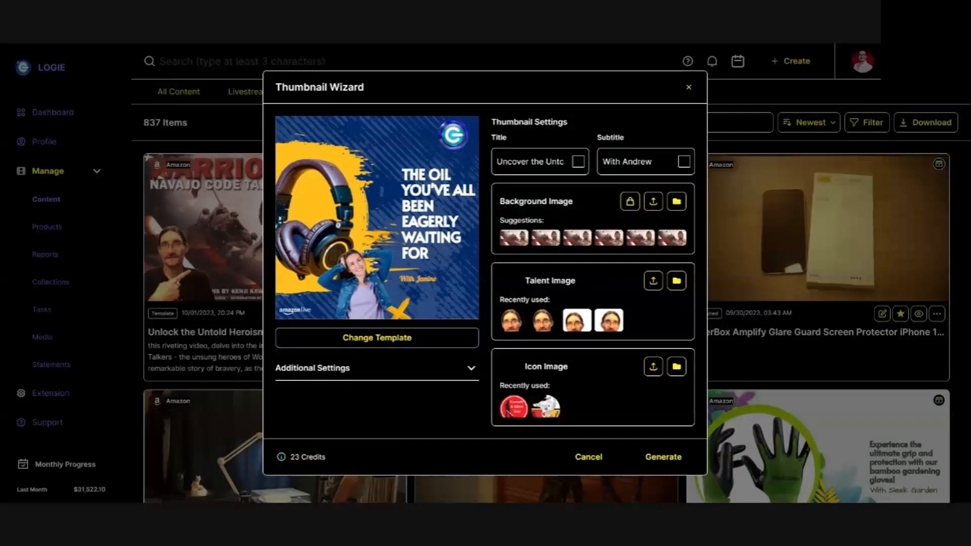
Replace the thumbnail's subtitle with "Semper Fi".
key(BackSpace)
key(BackSpace)
key(BackSpace)
key(BackSpace)
key(BackSpace)
key(BackSpace)
key(BackSpace)
key(BackSpace)
key(BackSpace)
key(BackSpace)
key(BackSpace)
text(Semp)
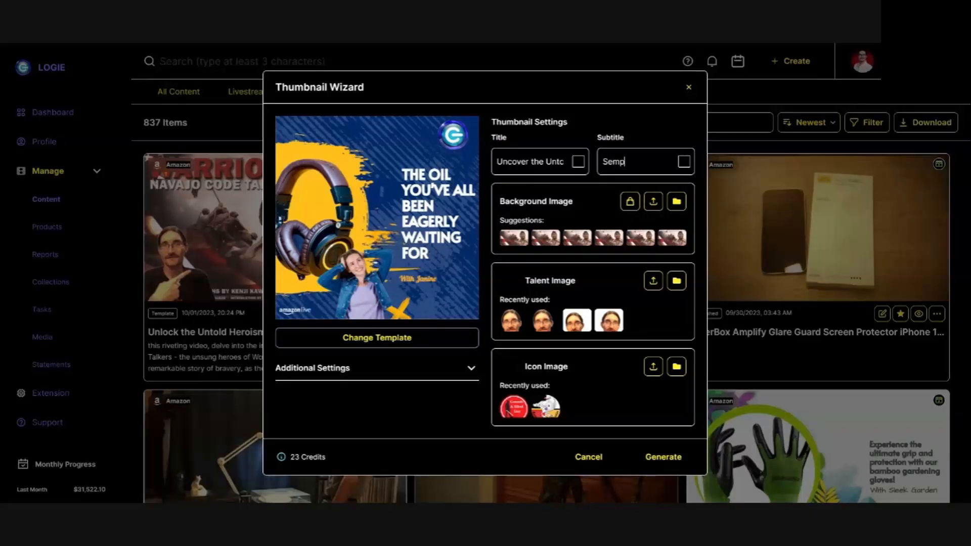
text(er Fi)
Use the suggested Warriors book cover as the background image and generate the thumbnail without a talent or icon image.
click(521, 238)
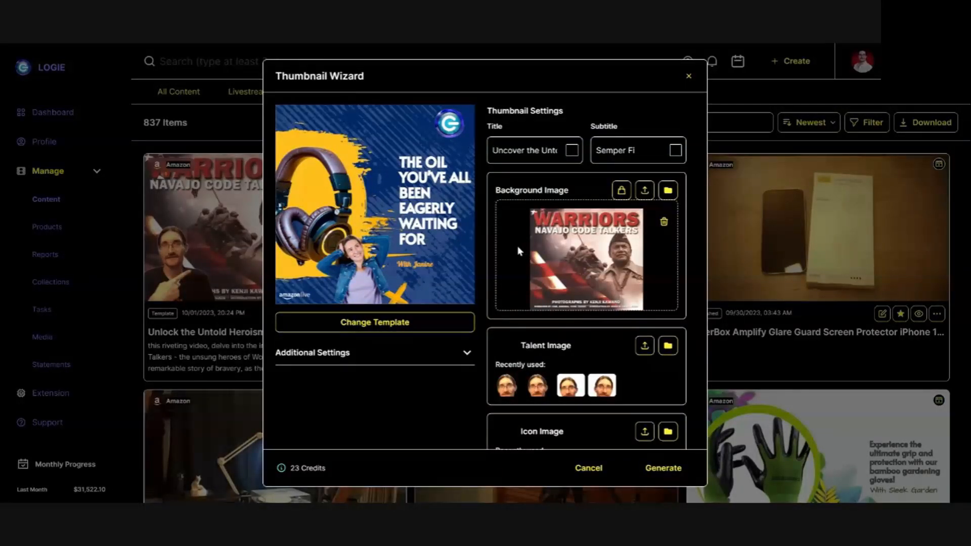
scroll(512, 251, down, 1)
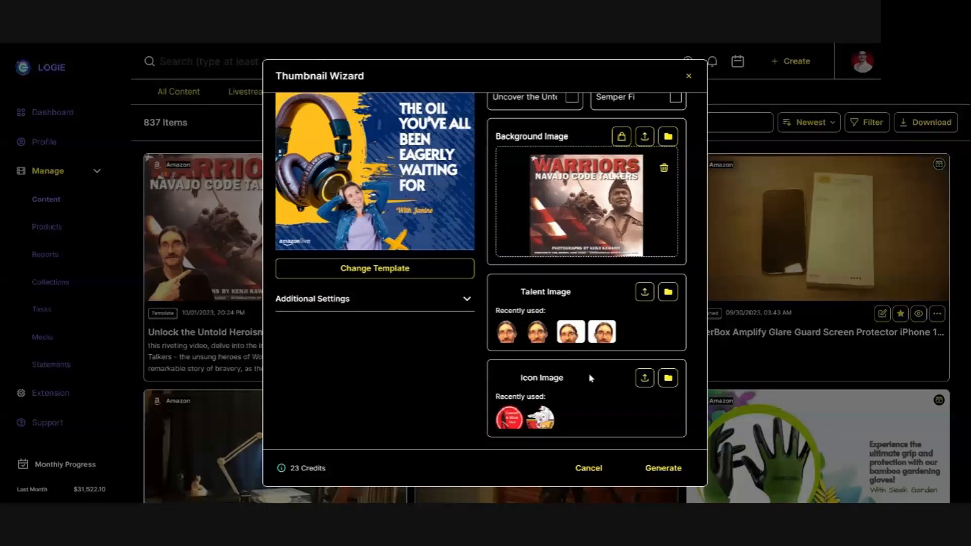
click(664, 469)
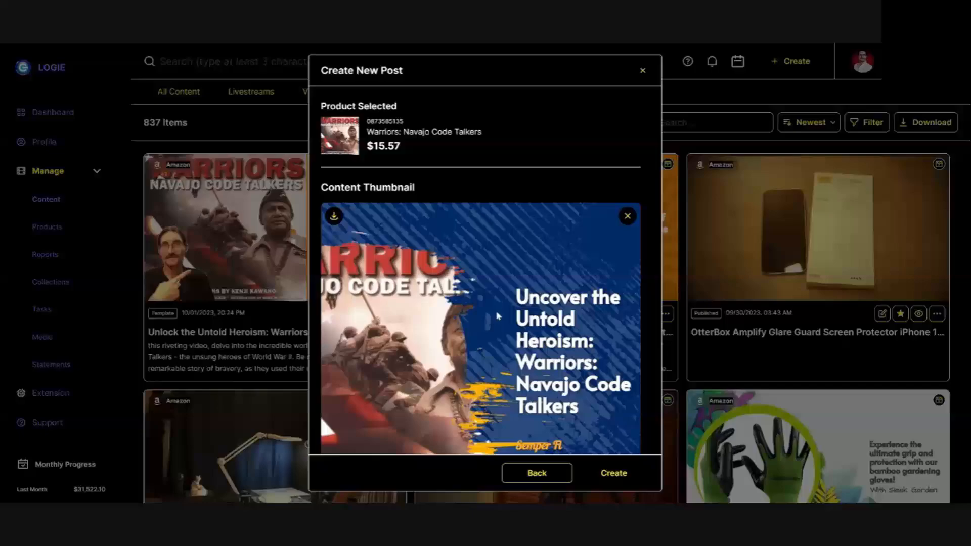
Create the product post with the generated thumbnail, review its description and sharing options, and finish.
scroll(521, 327, down, 2)
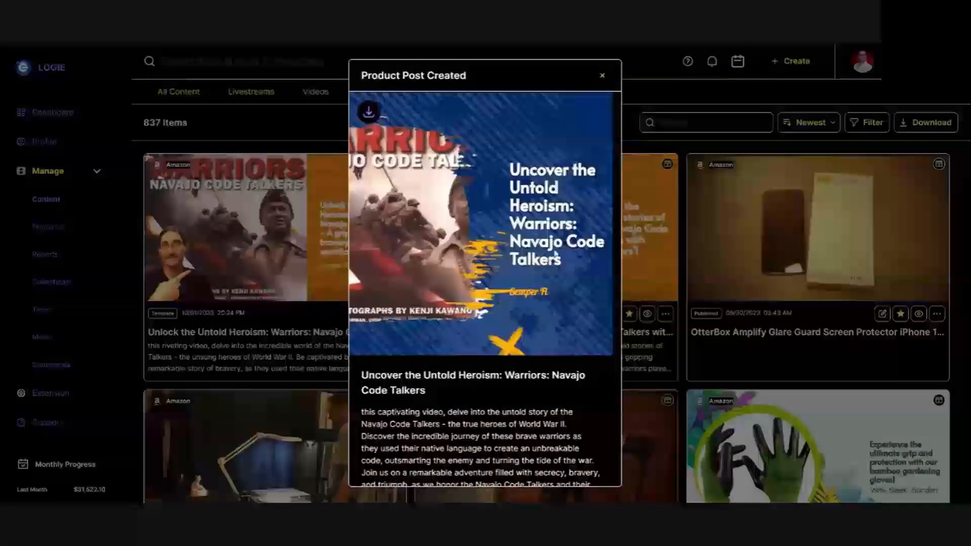
scroll(506, 250, down, 5)
scroll(483, 244, down, 1)
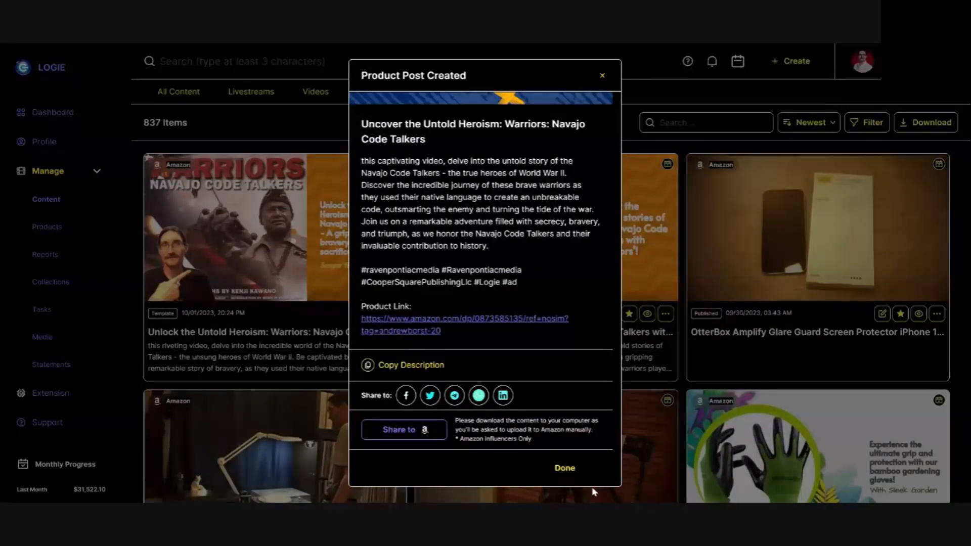
click(565, 468)
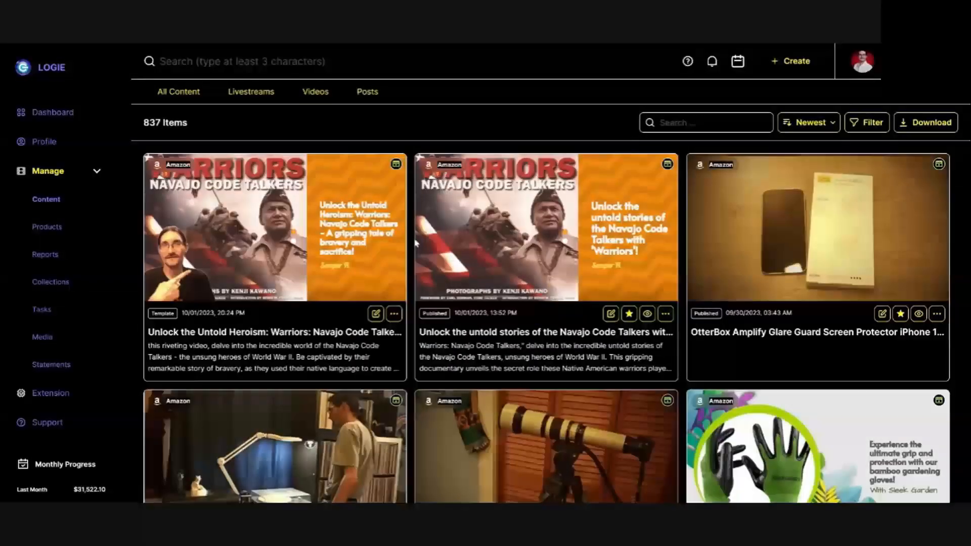